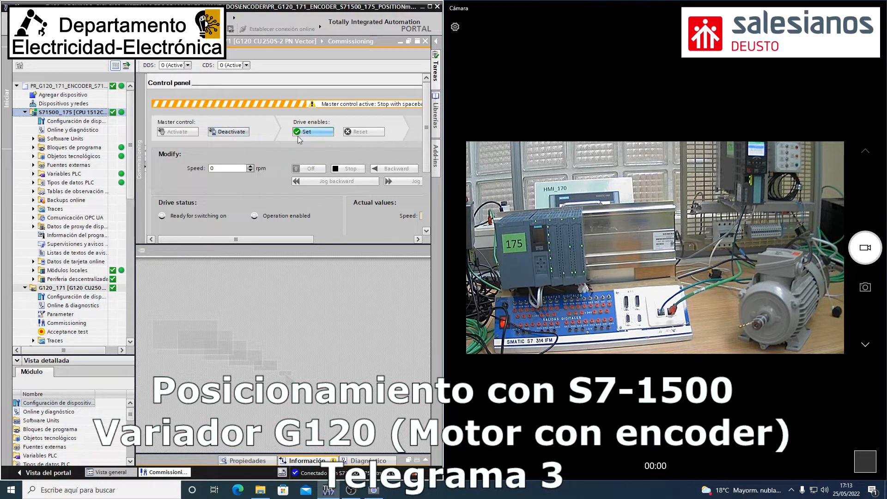
Enable the G120 drive and test-run the motor backward at 1500 rpm before stopping it.
{"action": "left_click", "coordinate": [219, 169]}
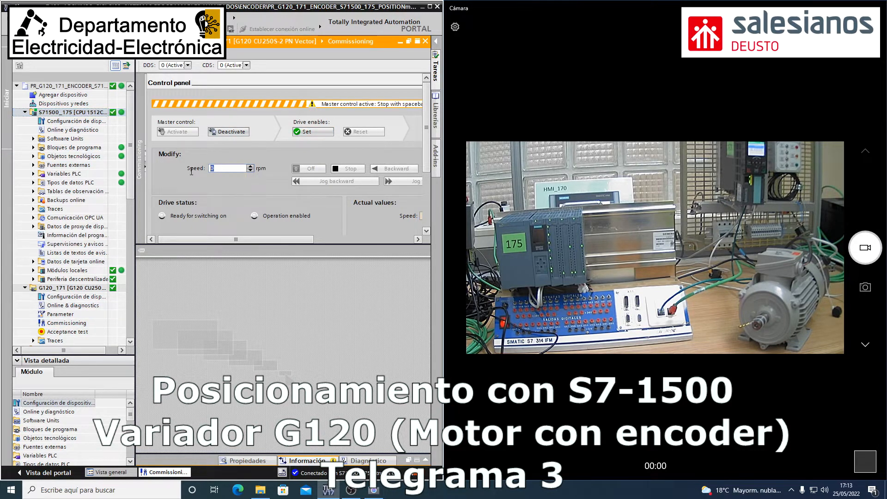
{"action": "type", "text": "1500"}
{"action": "scroll", "coordinate": [201, 178], "scroll_direction": "down", "scroll_amount": 2}
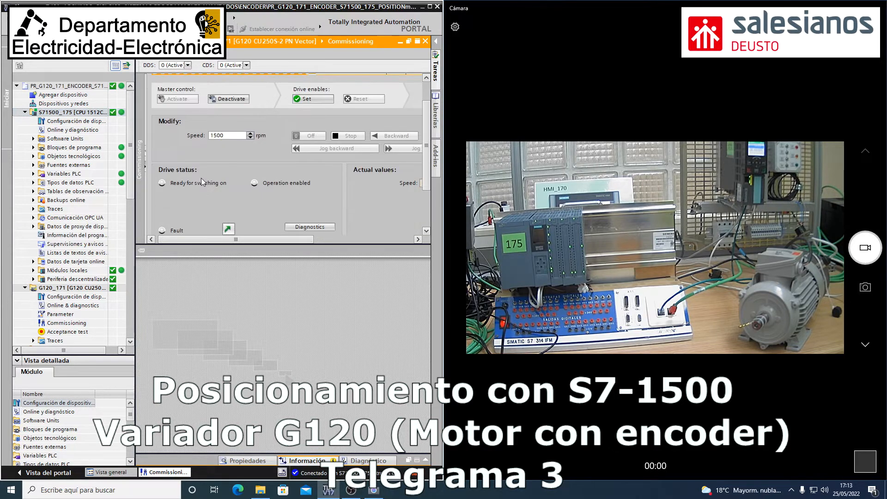
{"action": "left_click", "coordinate": [311, 99]}
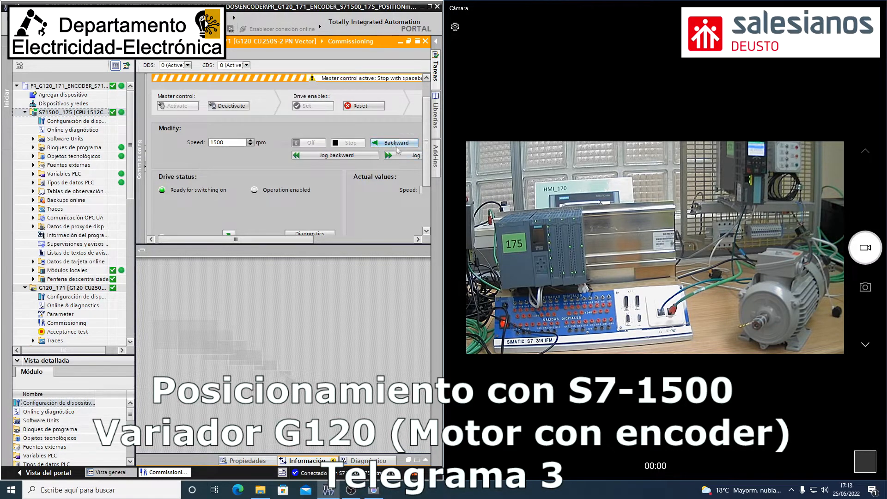
{"action": "left_click", "coordinate": [395, 143]}
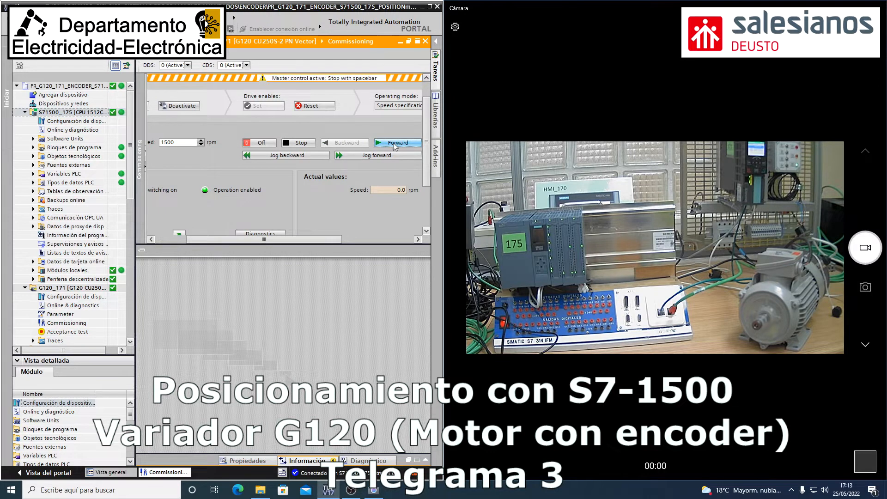
{"action": "left_click", "coordinate": [301, 143]}
Run the motor forward at 1500 rpm and stop it.
{"action": "left_click_drag", "start_coordinate": [279, 241], "coordinate": [315, 241]}
{"action": "left_click", "coordinate": [335, 143]}
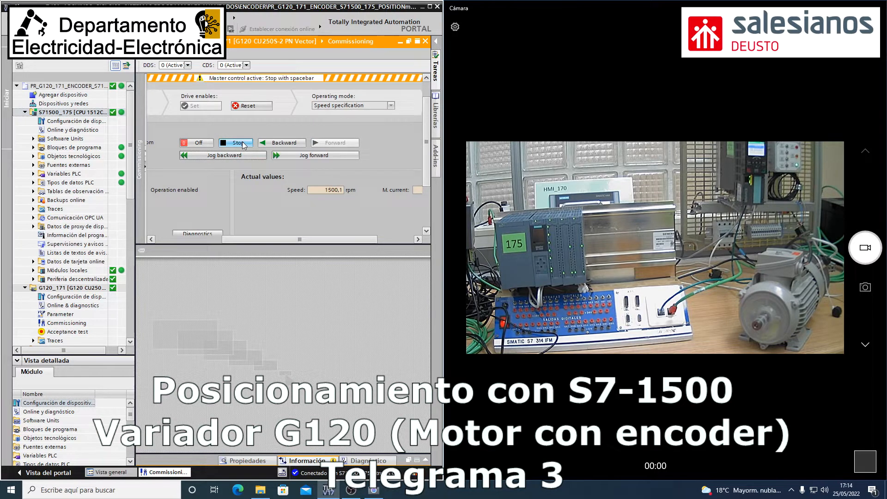
{"action": "left_click", "coordinate": [238, 143]}
Set the drive speed to 60 rpm and run the motor forward.
{"action": "left_click_drag", "start_coordinate": [275, 240], "coordinate": [229, 238]}
{"action": "double_click", "coordinate": [187, 143]}
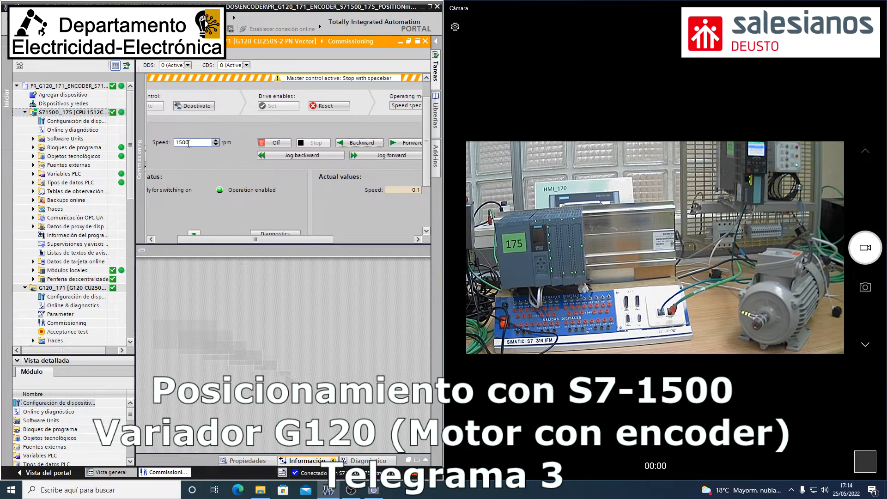
{"action": "type", "text": "60"}
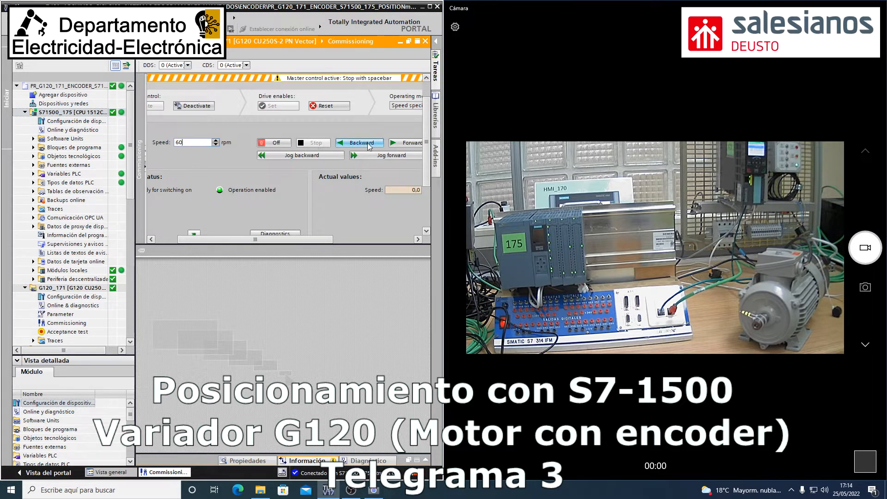
{"action": "left_click", "coordinate": [406, 144]}
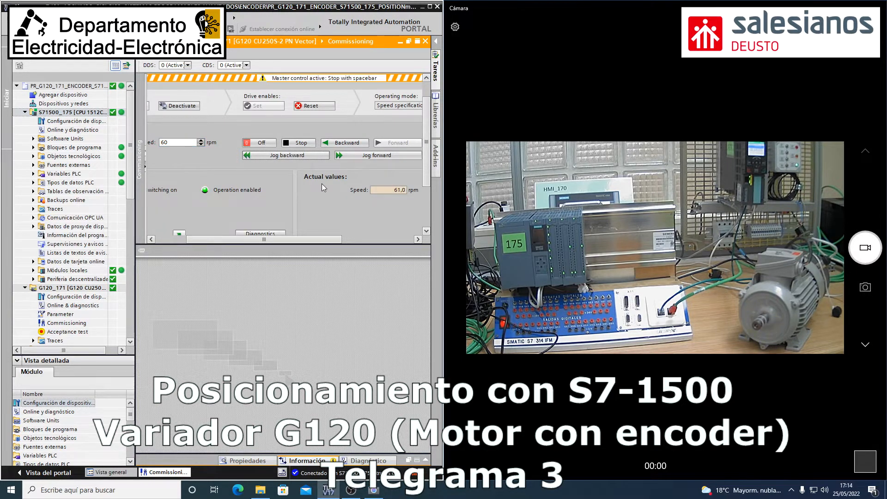
Reverse the motor at 60 rpm, and end the test by stopping it and deactivating the drive's master control.
{"action": "left_click", "coordinate": [340, 144]}
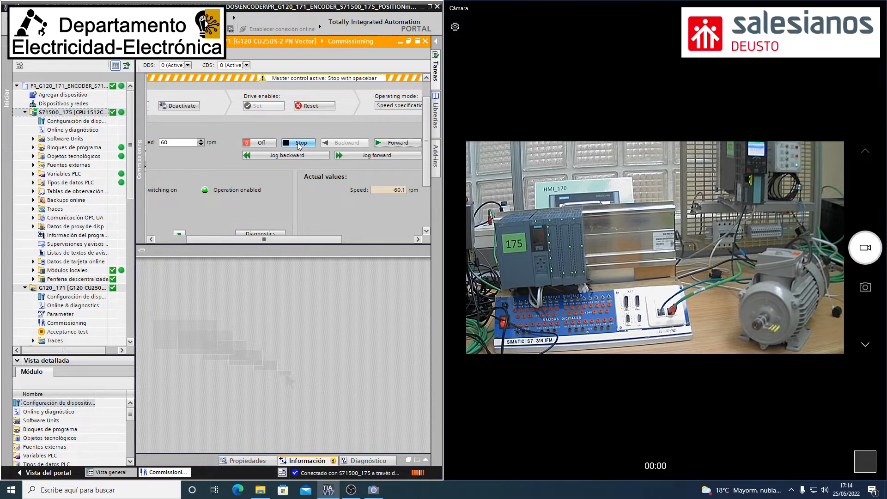
{"action": "left_click", "coordinate": [299, 144]}
{"action": "left_click", "coordinate": [181, 106]}
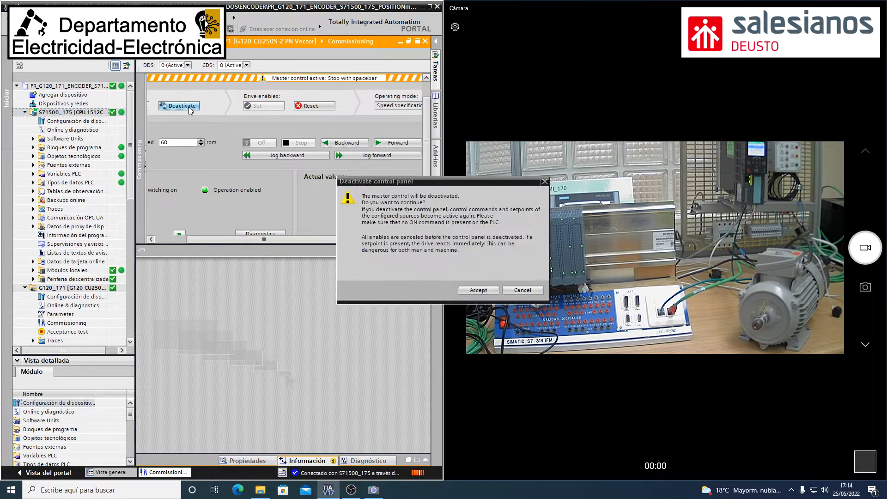
{"action": "left_click", "coordinate": [469, 290]}
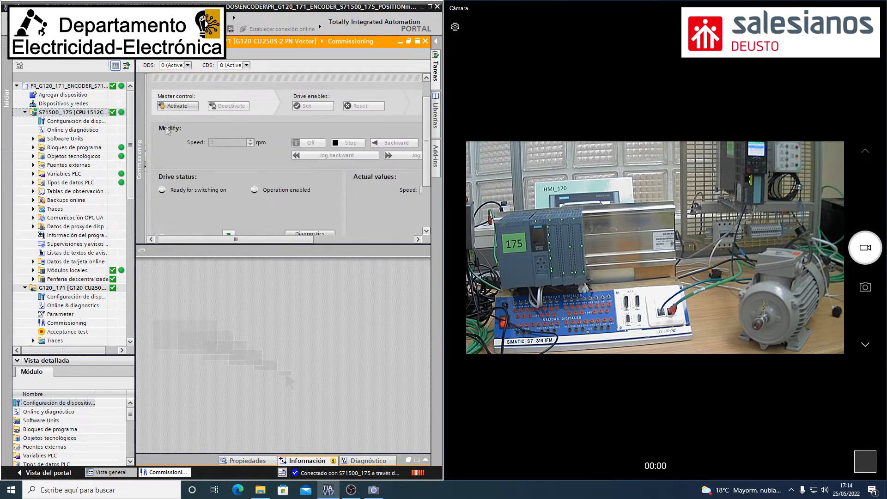
Open the commissioning view (Puesta en marcha) of PositioningAxis_1 and close the G120 drive's commissioning editor.
{"action": "left_click", "coordinate": [33, 156]}
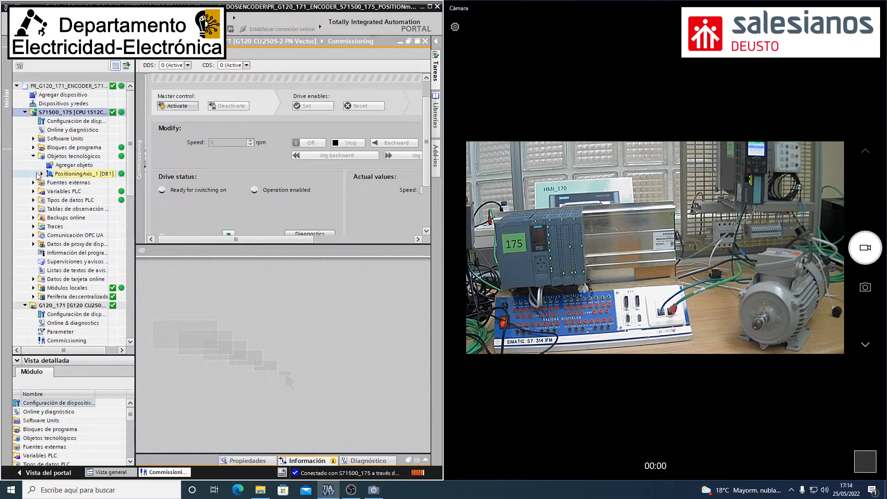
{"action": "left_click", "coordinate": [42, 174]}
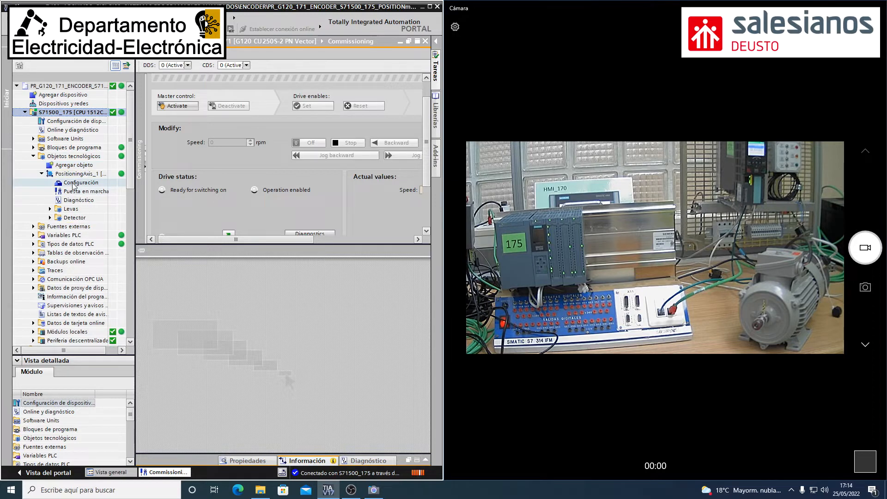
{"action": "left_click", "coordinate": [75, 192]}
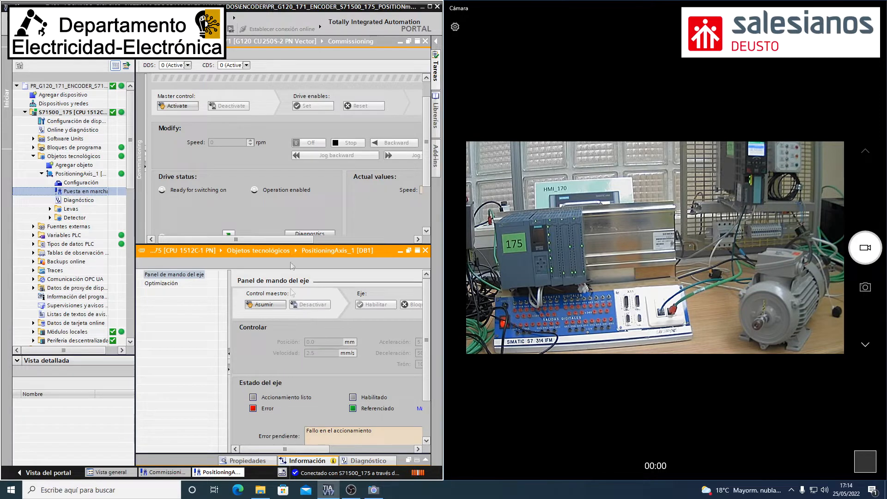
{"action": "left_click", "coordinate": [425, 41]}
Show the movement status (Estado del movimiento) in the diagnostics of PositioningAxis_1, with the diagnostics navigation collapsed.
{"action": "double_click", "coordinate": [79, 199]}
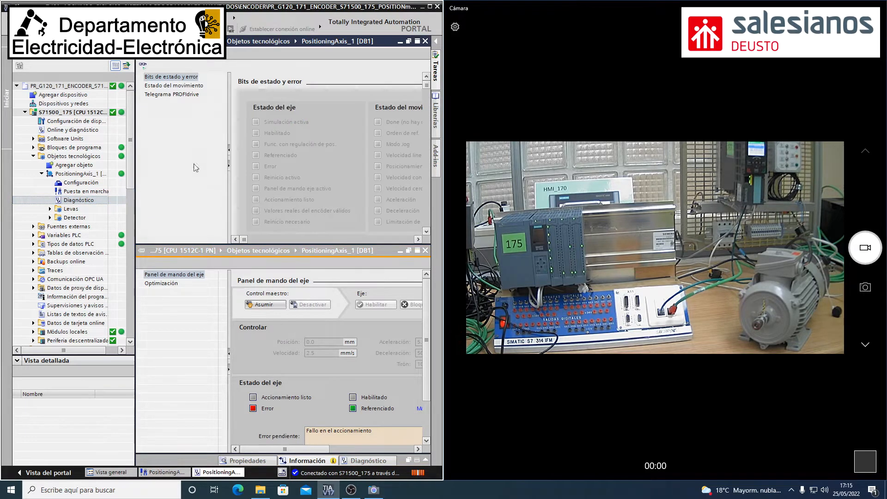
{"action": "left_click", "coordinate": [182, 86]}
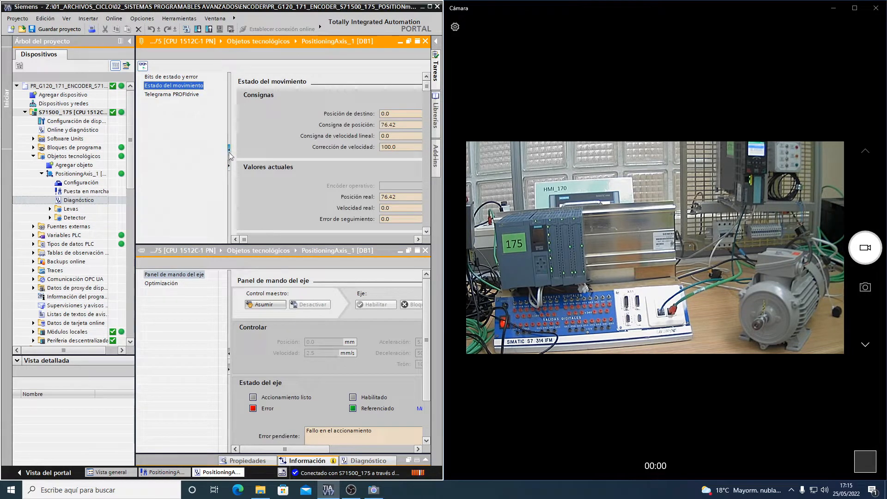
{"action": "left_click", "coordinate": [229, 152]}
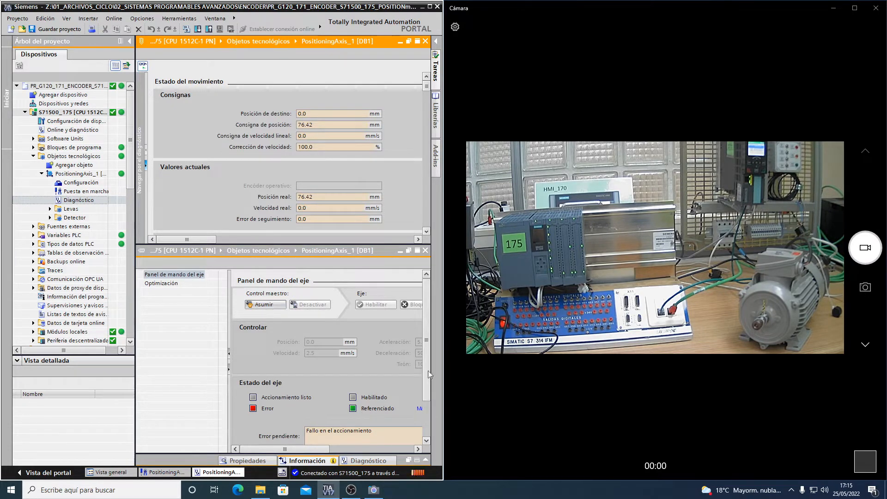
Acknowledge the pending axis error and take over master control of PositioningAxis_1, with the commissioning navigation collapsed.
{"action": "scroll", "coordinate": [426, 388], "scroll_direction": "down", "scroll_amount": 1}
{"action": "left_click", "coordinate": [326, 432]}
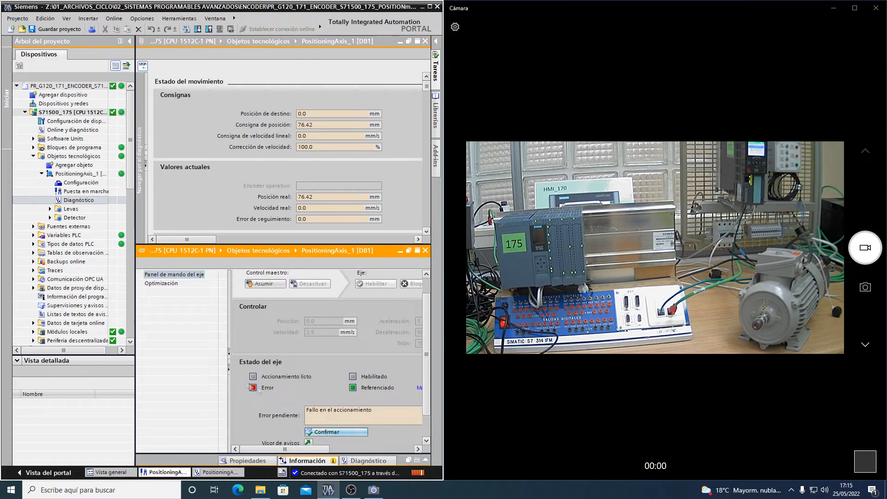
{"action": "left_click", "coordinate": [272, 285]}
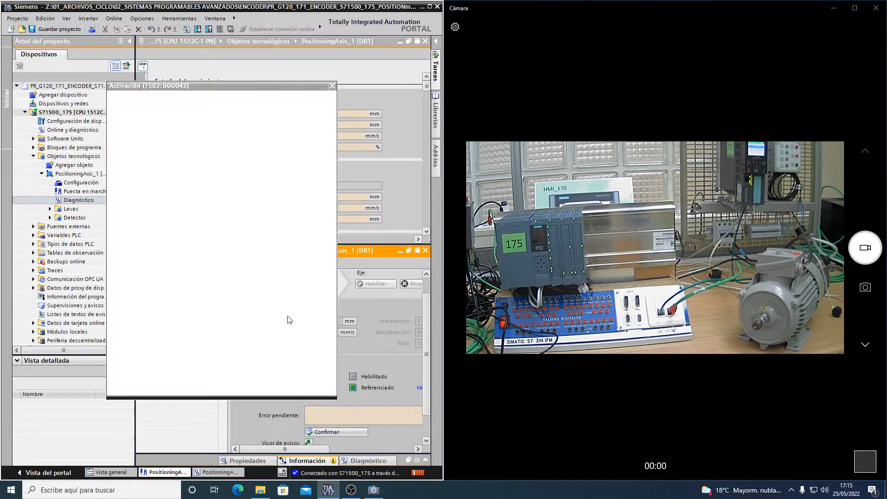
{"action": "left_click", "coordinate": [276, 386]}
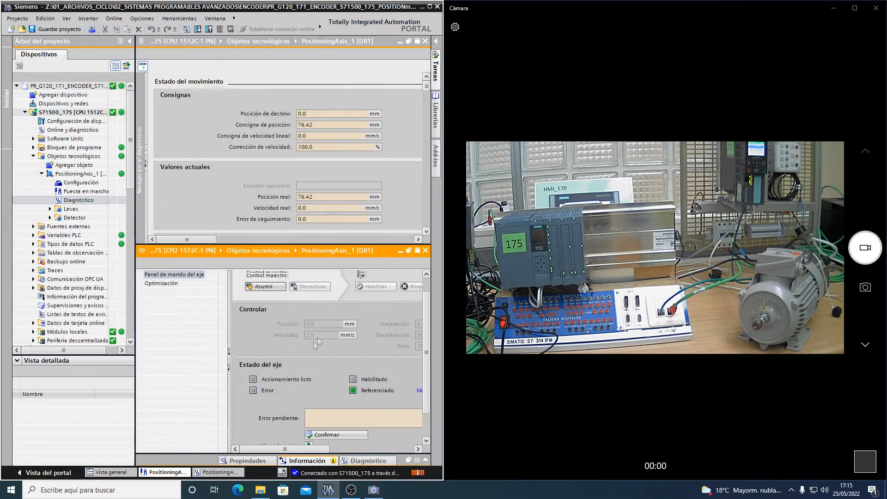
{"action": "left_click", "coordinate": [229, 354]}
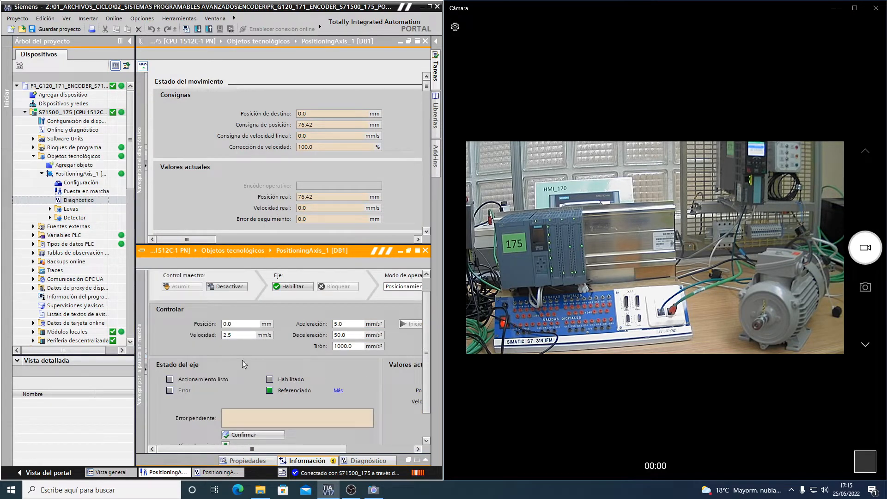
Enable the axis and set its reference point to position 0.0 mm using the mode Determinar punto de referenciado.
{"action": "left_click", "coordinate": [308, 288]}
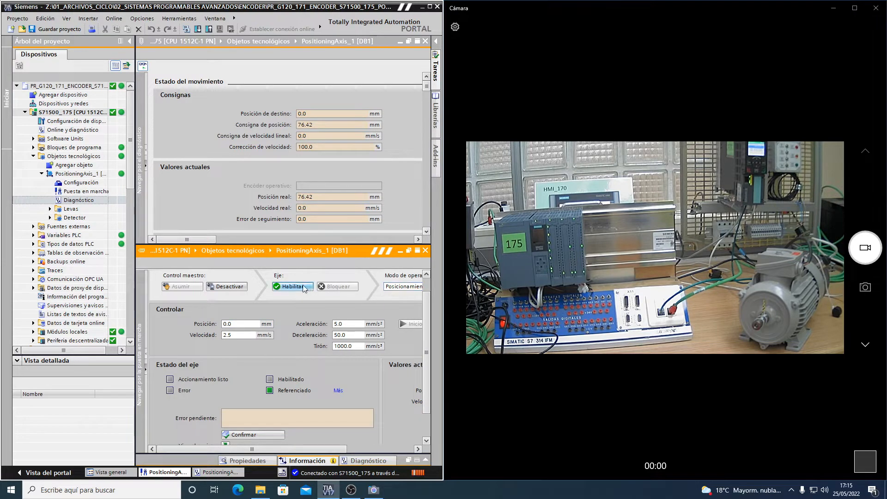
{"action": "left_click", "coordinate": [402, 288]}
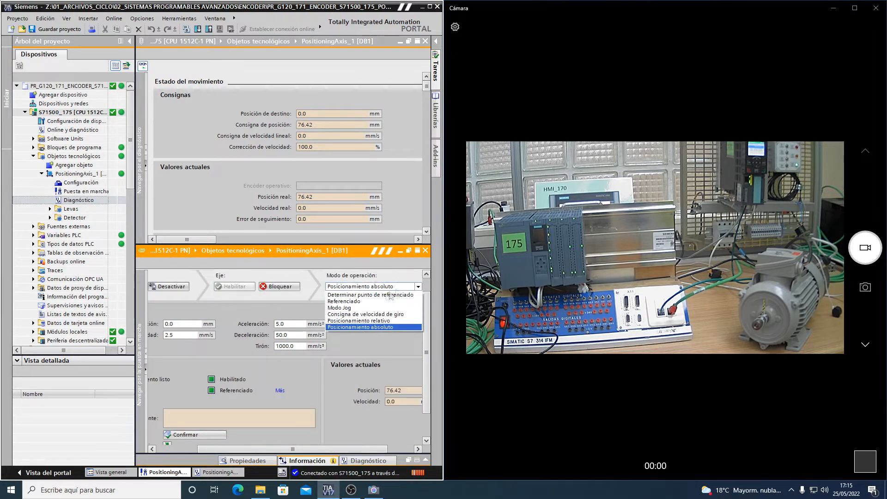
{"action": "left_click", "coordinate": [370, 295]}
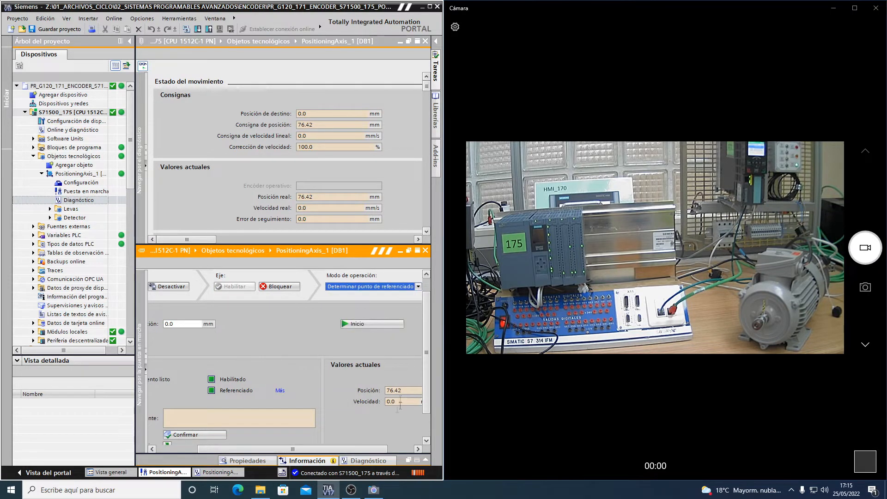
{"action": "left_click", "coordinate": [371, 322]}
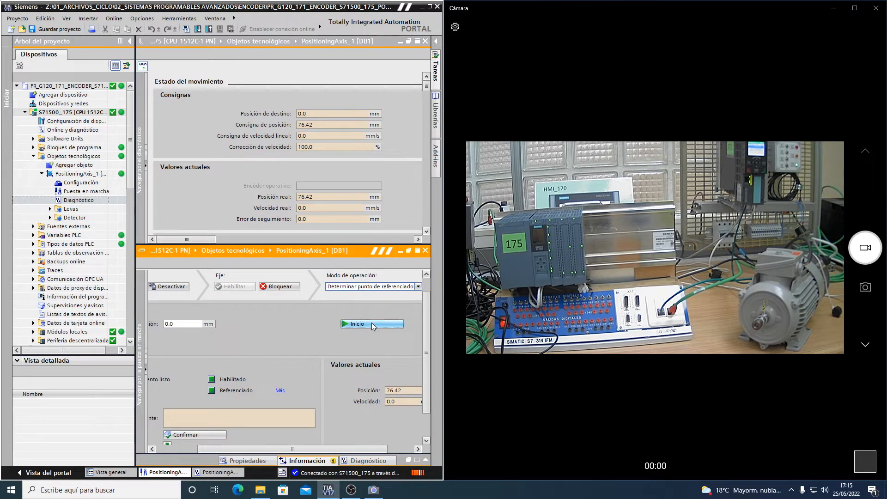
Run the axis forward in Consigna de velocidad de giro mode at 25 mm/s with a deceleration of 50 mm/s².
{"action": "left_click", "coordinate": [378, 286]}
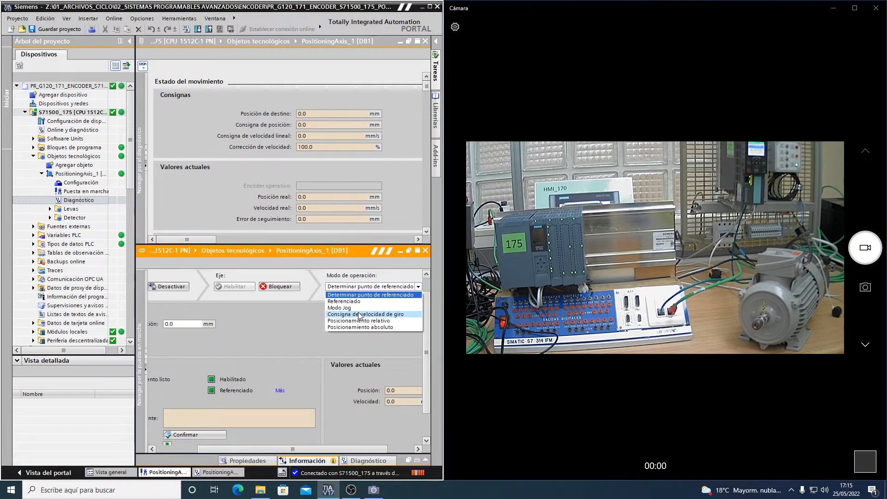
{"action": "left_click", "coordinate": [359, 315]}
{"action": "left_click_drag", "start_coordinate": [185, 323], "coordinate": [146, 325]}
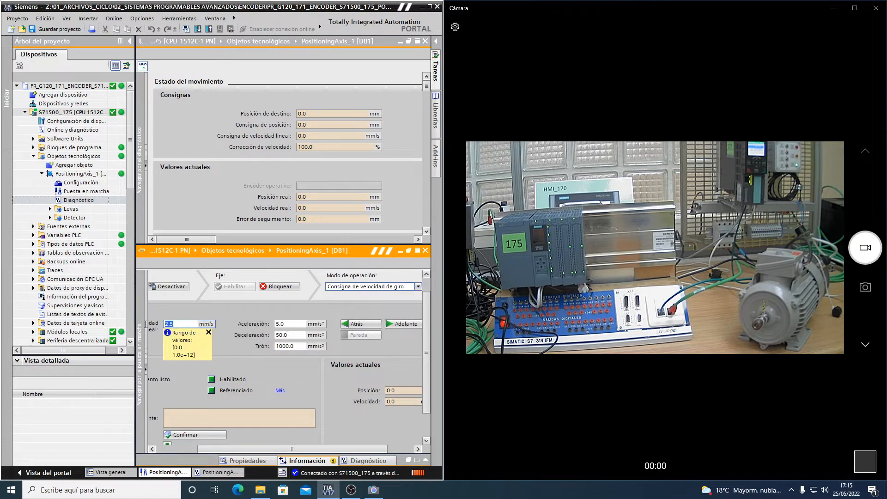
{"action": "type", "text": "25"}
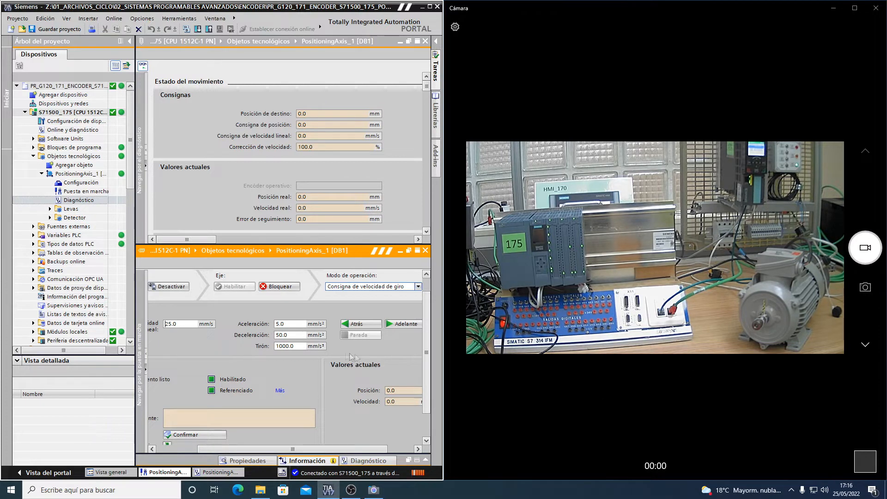
{"action": "left_click_drag", "start_coordinate": [294, 336], "coordinate": [256, 335]}
{"action": "type", "text": "50"}
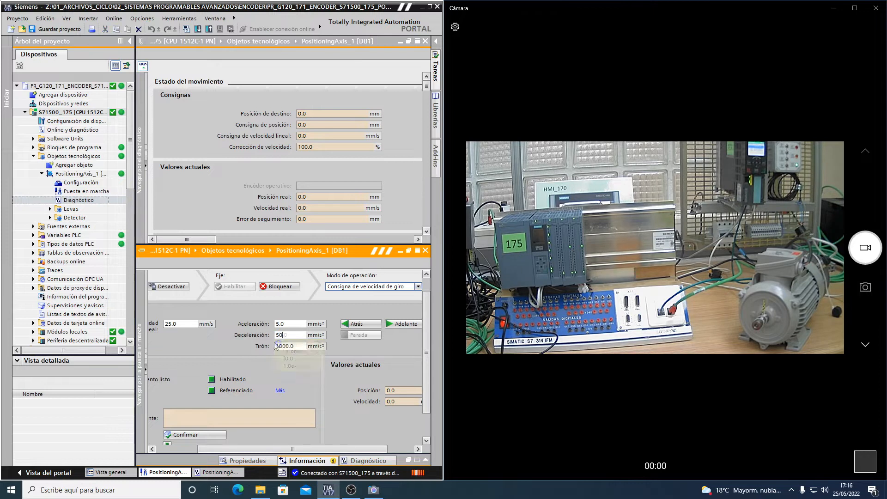
{"action": "left_click", "coordinate": [403, 325]}
{"action": "left_click", "coordinate": [406, 324]}
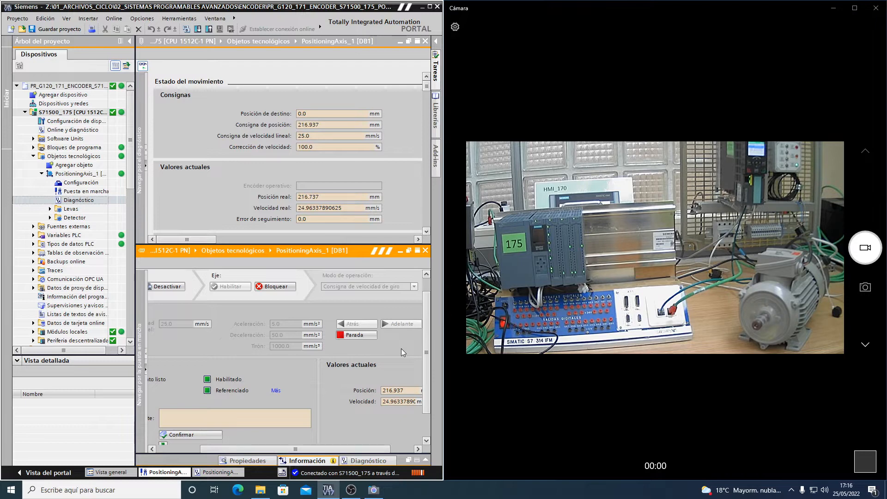
Show the PROFIdrive telegram (Telegrama PROFIdrive) diagnostics of the moving axis, with the navigation collapsed.
{"action": "left_click", "coordinate": [145, 165]}
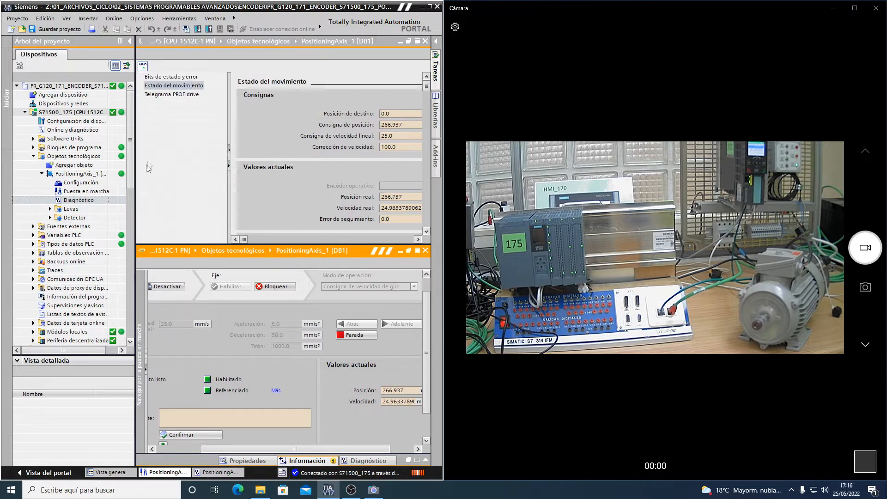
{"action": "left_click", "coordinate": [157, 94]}
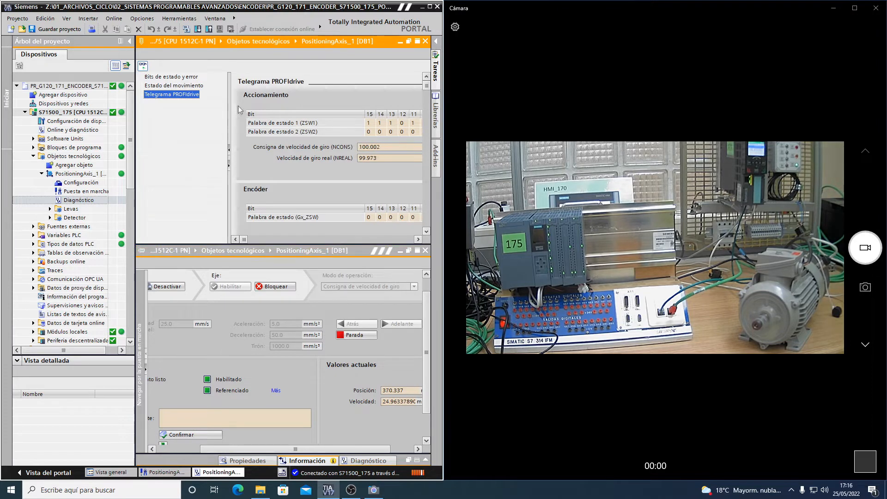
{"action": "left_click", "coordinate": [229, 150]}
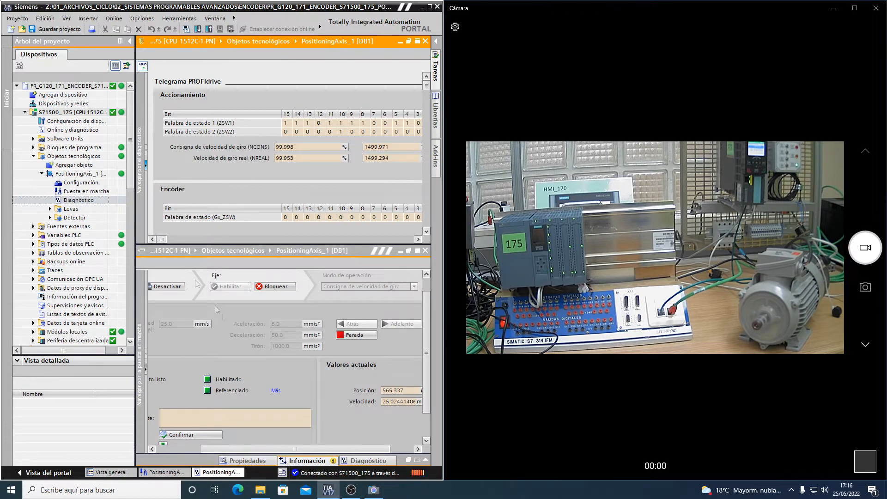
Stop the axis movement and set the velocity setpoint to 1.0 mm/s.
{"action": "left_click", "coordinate": [356, 335]}
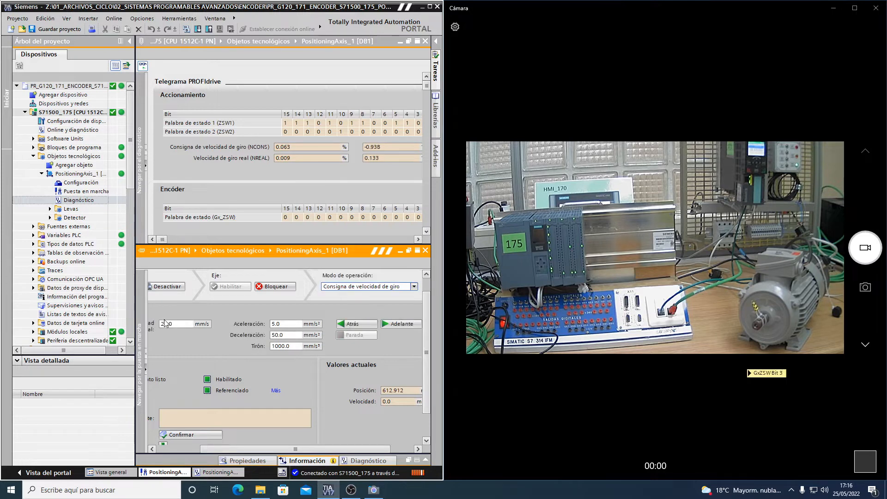
{"action": "left_click", "coordinate": [174, 323]}
{"action": "type", "text": "1.0"}
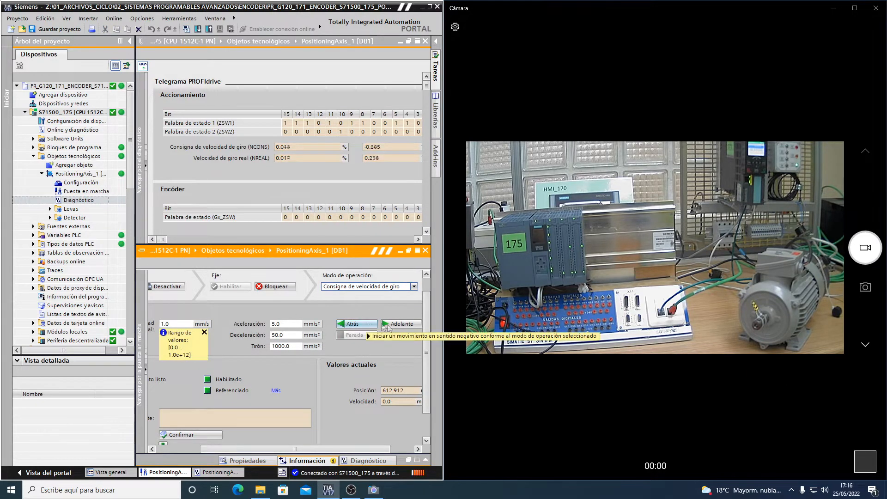
Run the axis forward at 1.0 mm/s and stop it, then run it backward at the same velocity and stop it.
{"action": "left_click", "coordinate": [400, 323]}
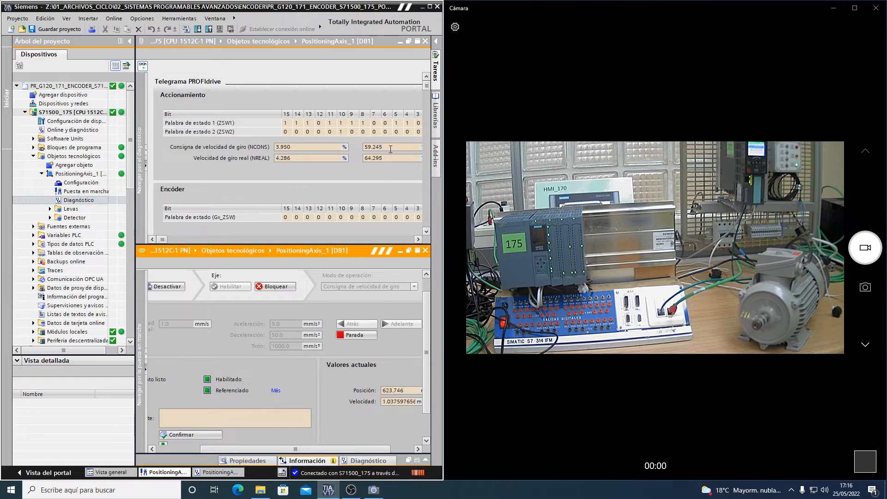
{"action": "left_click", "coordinate": [353, 338]}
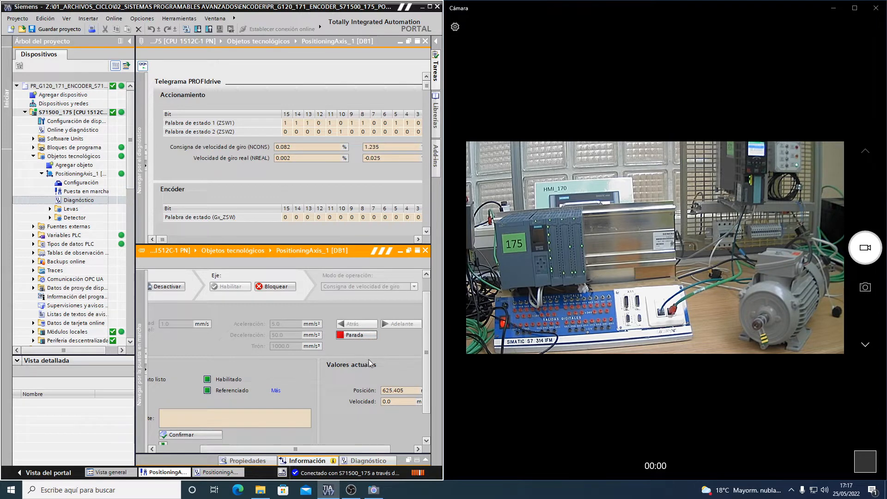
{"action": "left_click", "coordinate": [356, 324]}
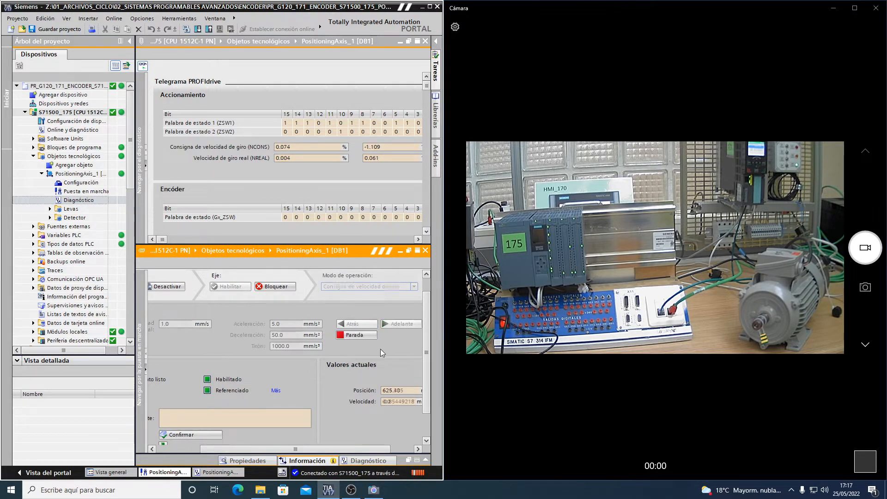
{"action": "left_click", "coordinate": [357, 336]}
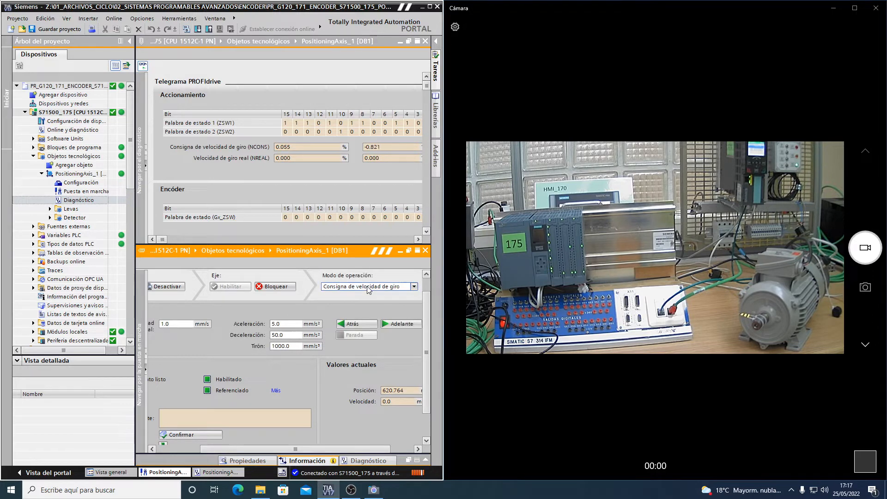
Switch the axis operating mode to Posicionamiento absoluto and check the axis position against the target position field.
{"action": "left_click", "coordinate": [369, 286]}
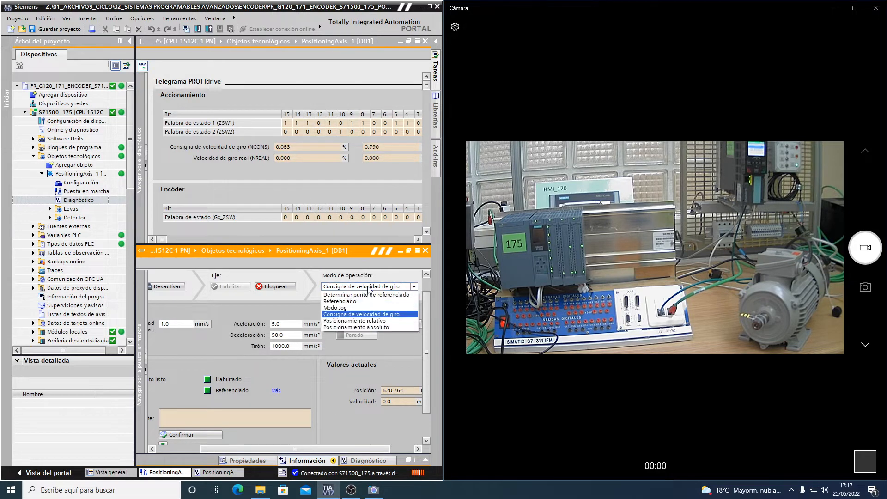
{"action": "left_click", "coordinate": [377, 327]}
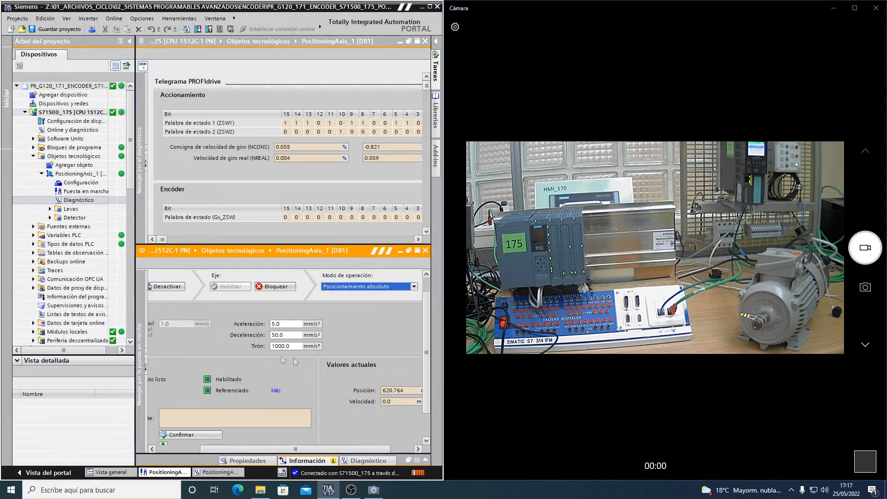
{"action": "left_click", "coordinate": [178, 324]}
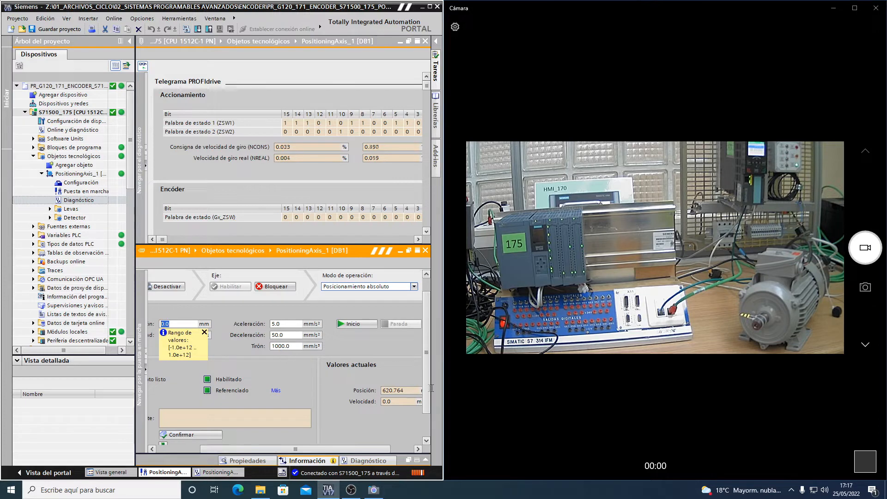
{"action": "left_click", "coordinate": [396, 391]}
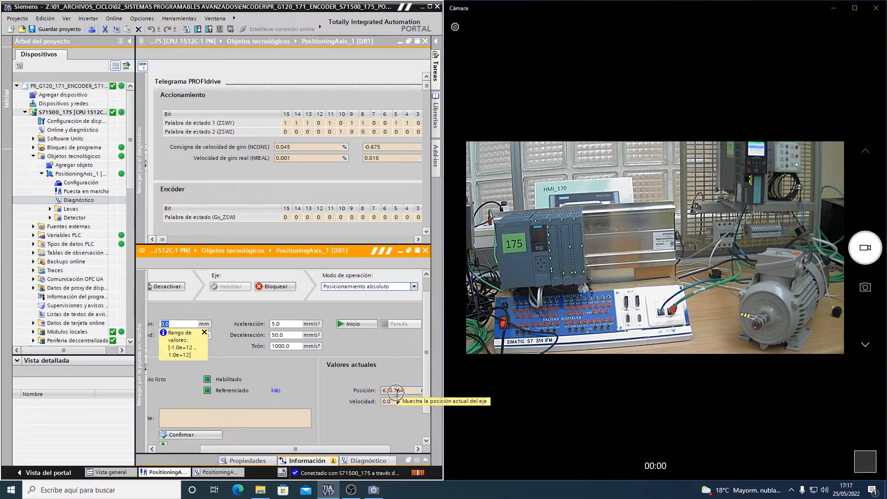
Show the Estado del movimiento diagnostics and examine the axis's position setpoint and actual position.
{"action": "left_click", "coordinate": [147, 171]}
{"action": "left_click", "coordinate": [168, 86]}
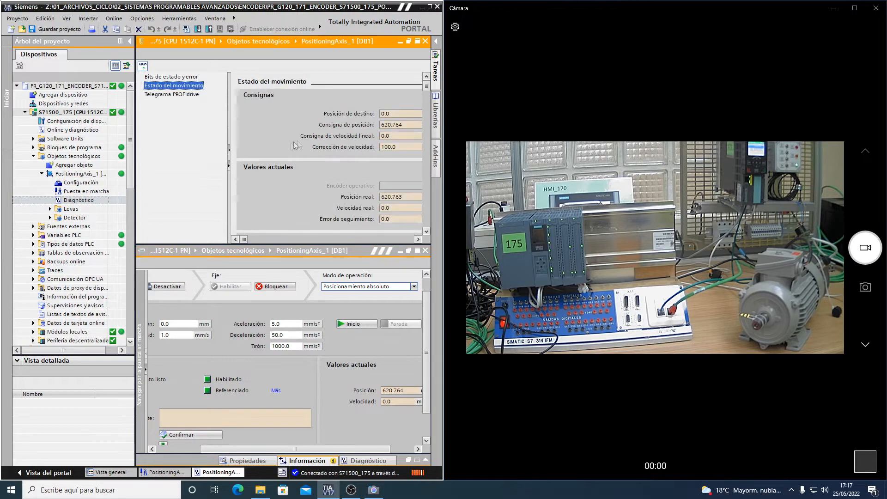
{"action": "left_click", "coordinate": [400, 125]}
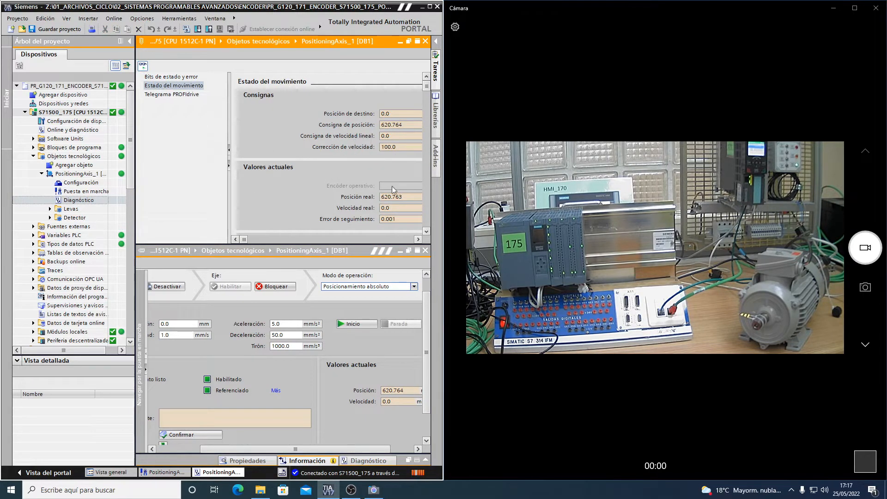
{"action": "left_click", "coordinate": [386, 197]}
Move the axis to the absolute position 500.0 mm at a velocity of 25.0 mm/s.
{"action": "left_click", "coordinate": [185, 324]}
{"action": "type", "text": "5"}
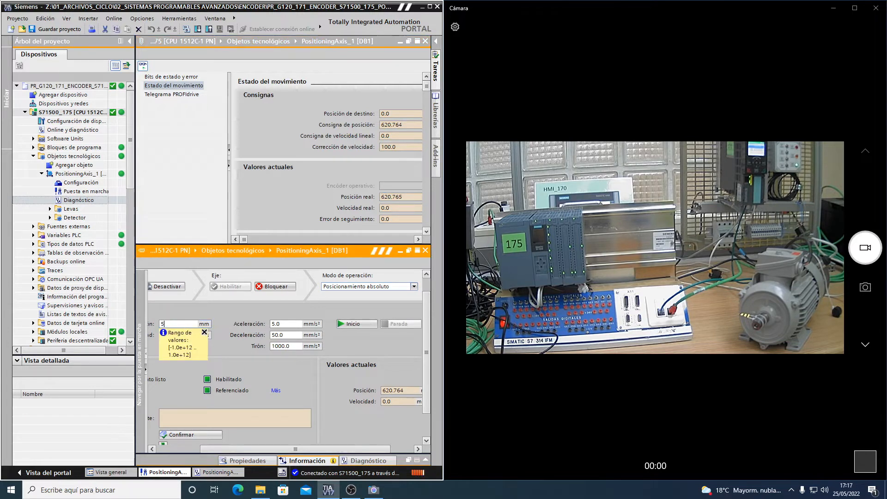
{"action": "type", "text": "00"}
{"action": "left_click", "coordinate": [361, 324]}
{"action": "left_click", "coordinate": [162, 333]}
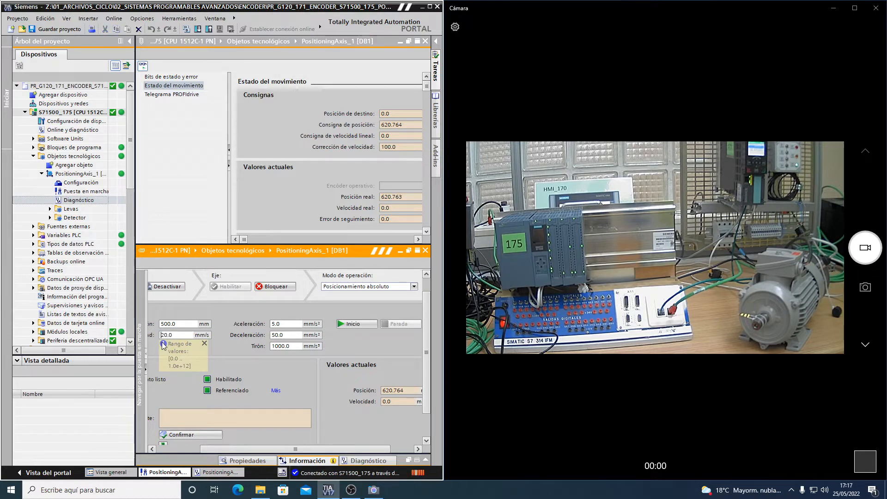
{"action": "type", "text": "25"}
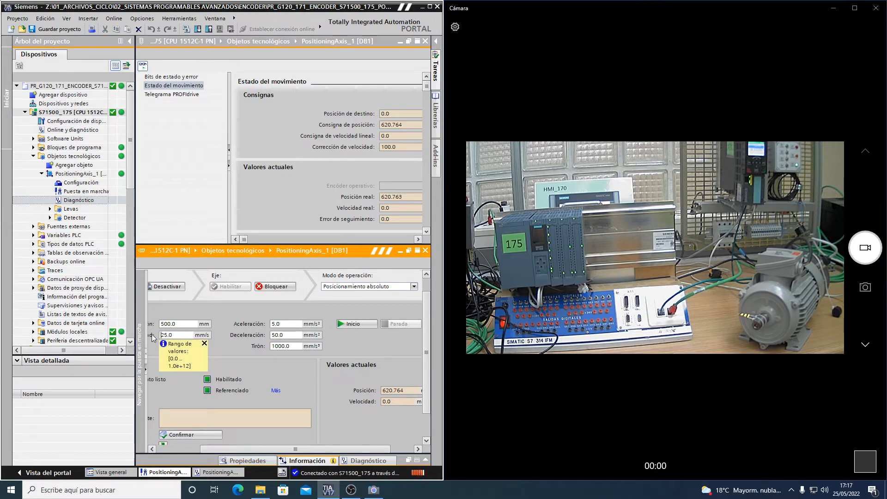
{"action": "key", "text": "Tab"}
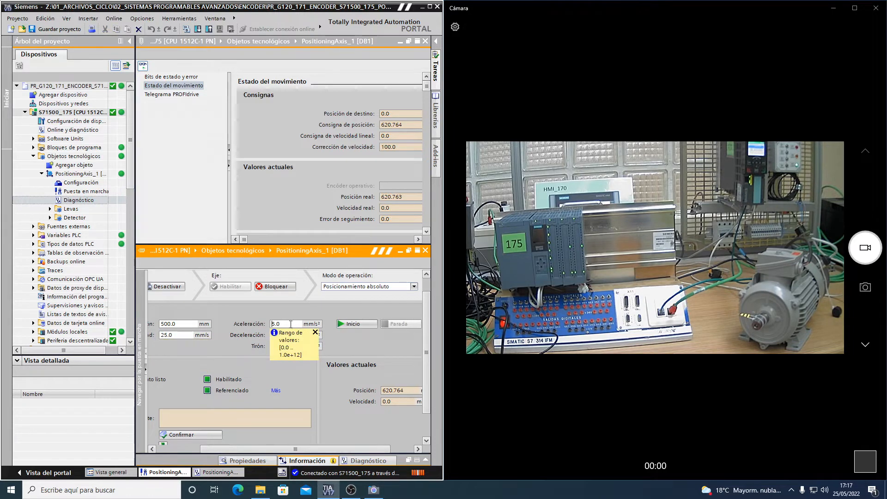
{"action": "left_click", "coordinate": [345, 324]}
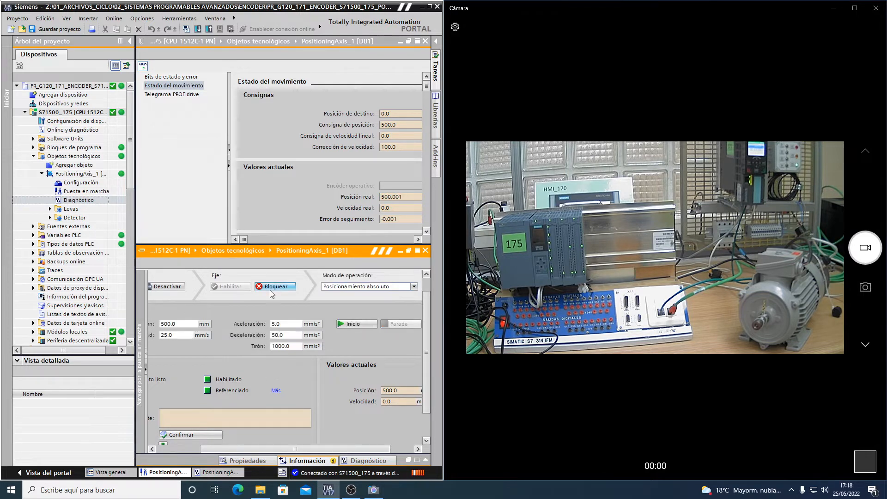
Move the axis to the absolute position 300.0 mm with a deceleration of 5.0 mm/s².
{"action": "left_click", "coordinate": [290, 334]}
{"action": "type", "text": "5.0"}
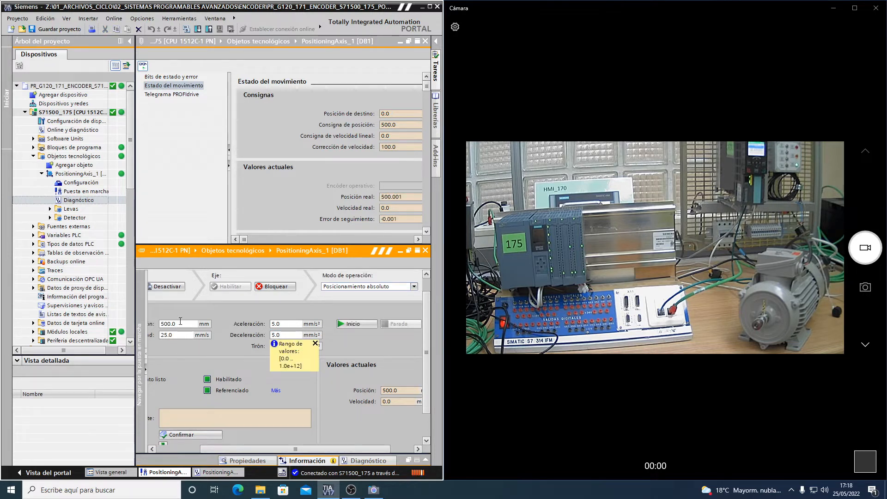
{"action": "left_click", "coordinate": [180, 324]}
{"action": "type", "text": "300.0"}
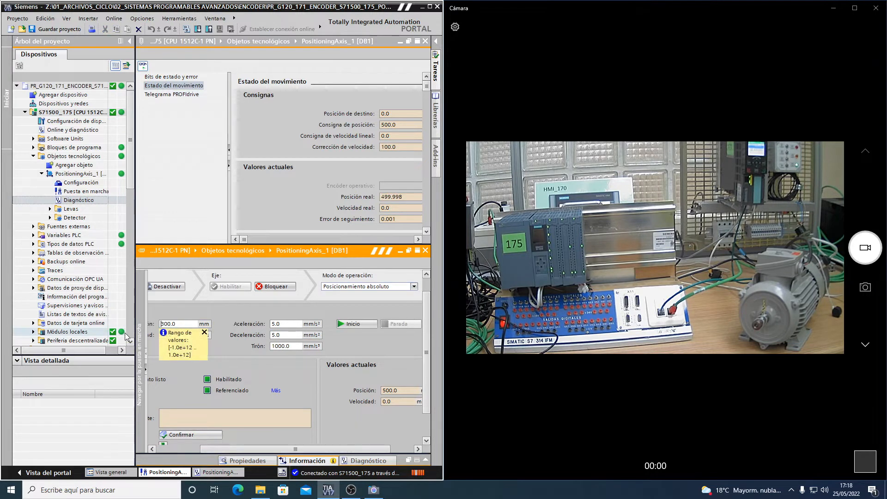
{"action": "left_click", "coordinate": [359, 325]}
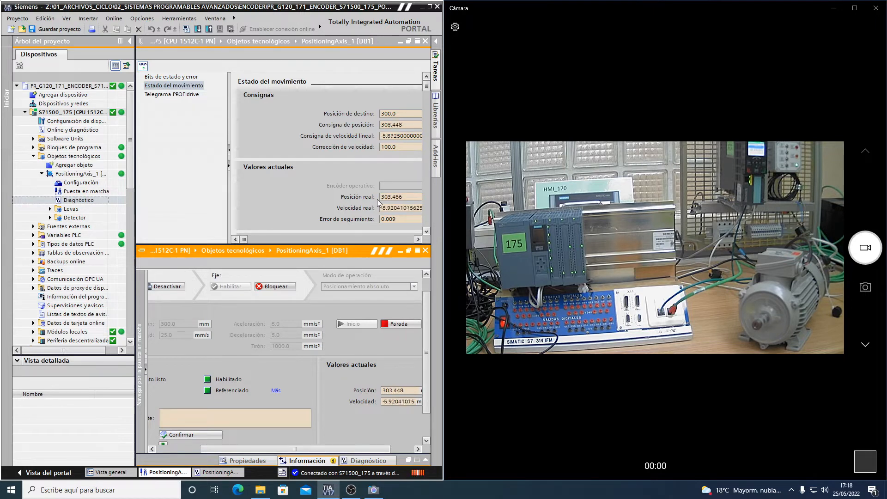
Move the axis forward by a distance of 100.0 mm in Posicionamiento relativo mode.
{"action": "left_click", "coordinate": [367, 288]}
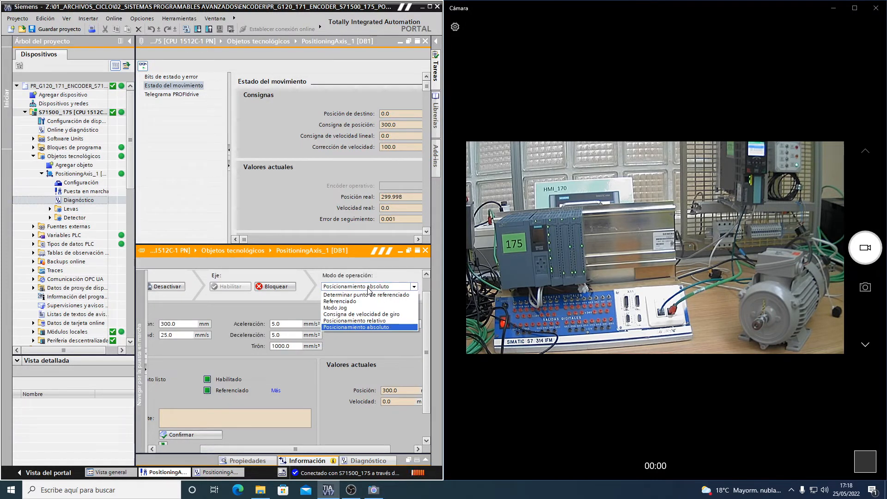
{"action": "left_click", "coordinate": [365, 323]}
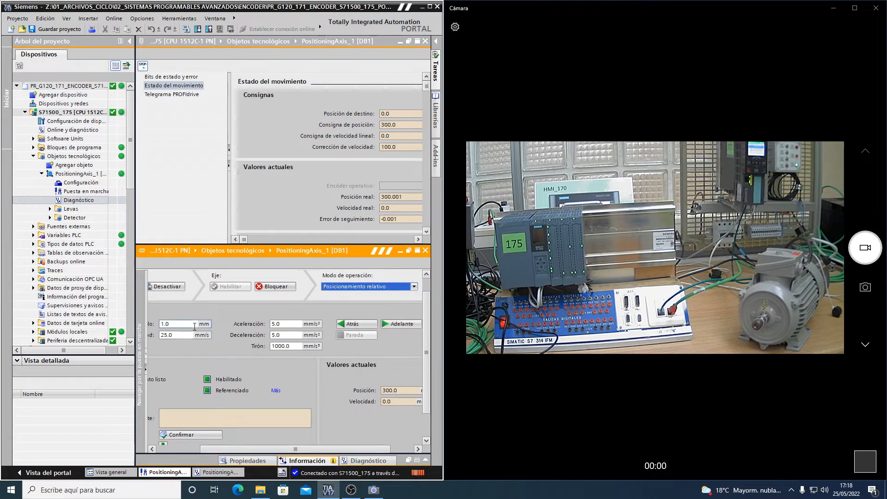
{"action": "left_click", "coordinate": [183, 323]}
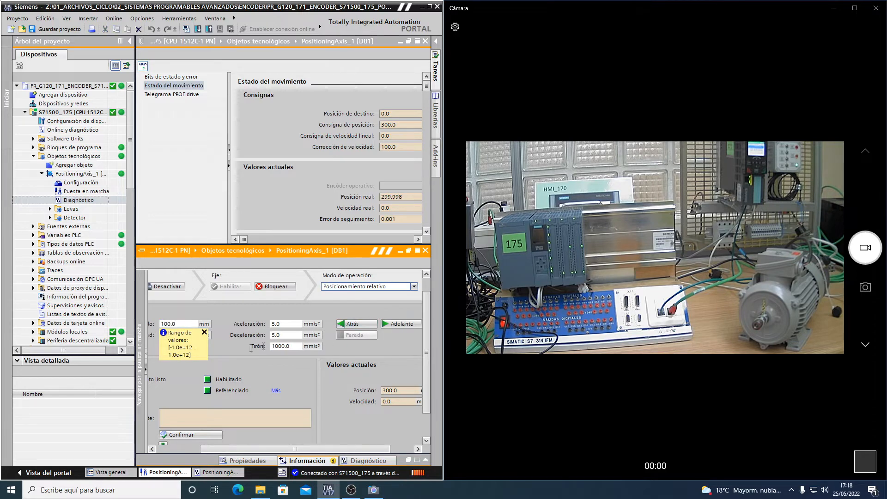
{"action": "left_click", "coordinate": [408, 325]}
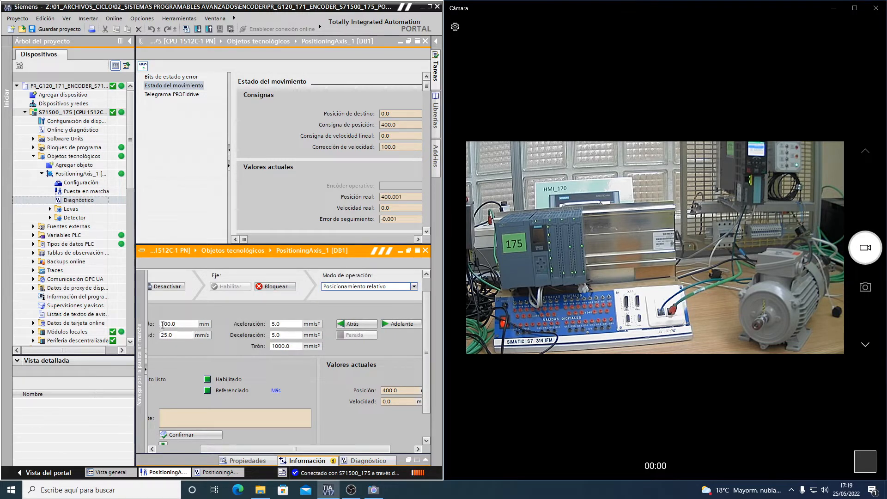
Move the axis forward by a relative distance of 1.0 mm at a velocity of 1.0 mm/s.
{"action": "left_click_drag", "start_coordinate": [179, 324], "coordinate": [156, 323]}
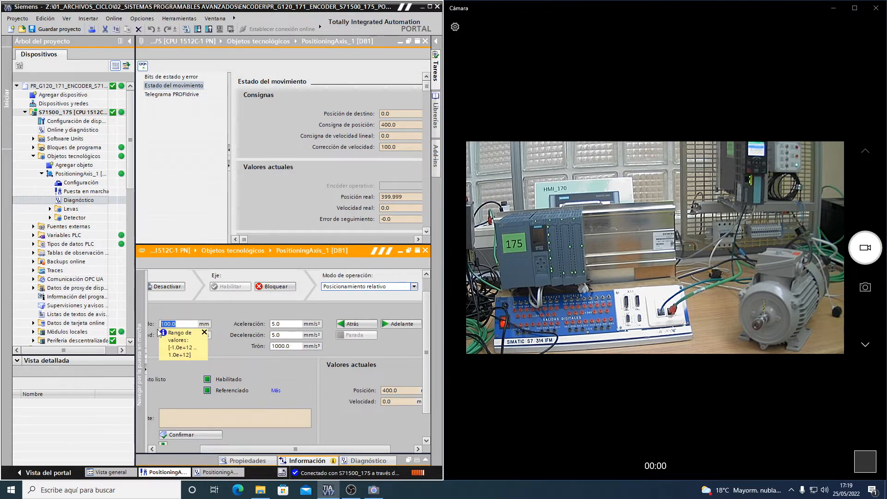
{"action": "type", "text": "1"}
{"action": "left_click", "coordinate": [285, 323]}
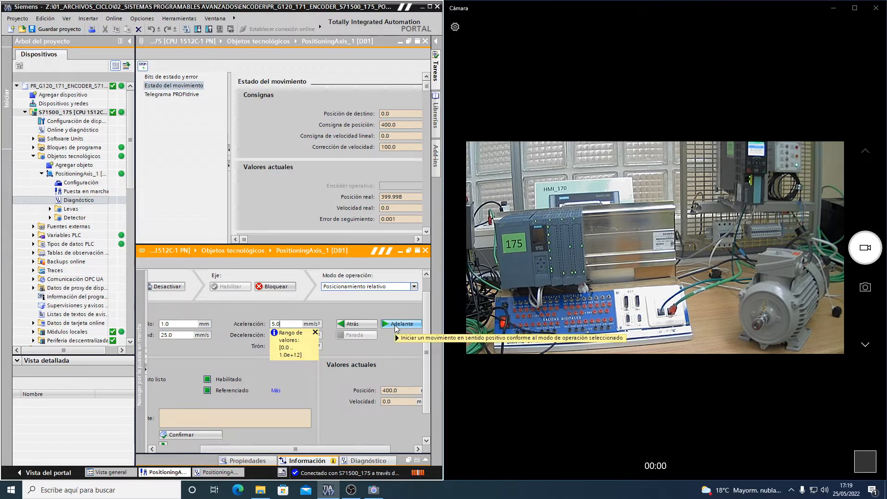
{"action": "left_click_drag", "start_coordinate": [181, 336], "coordinate": [126, 341]}
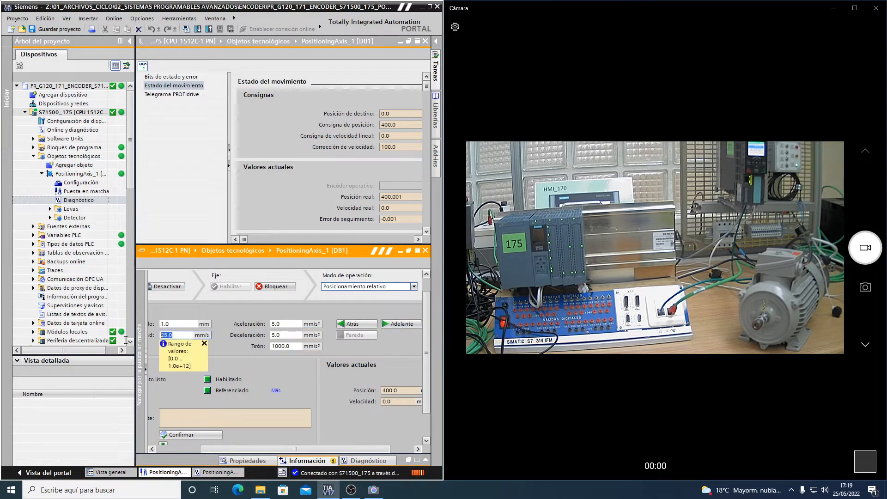
{"action": "type", "text": "1"}
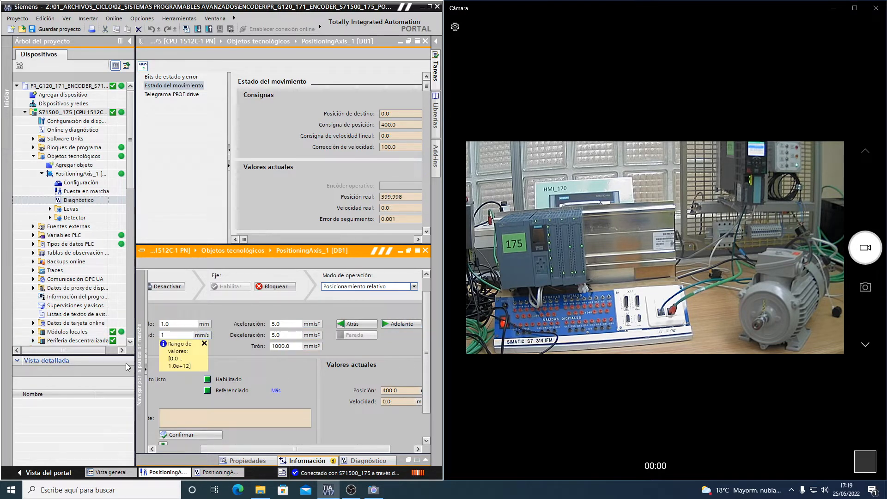
{"action": "key", "text": "Return"}
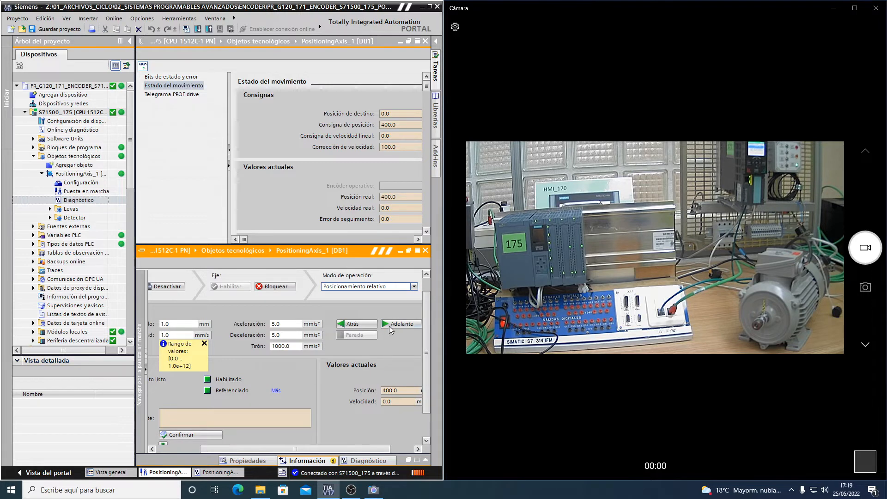
{"action": "left_click", "coordinate": [403, 324]}
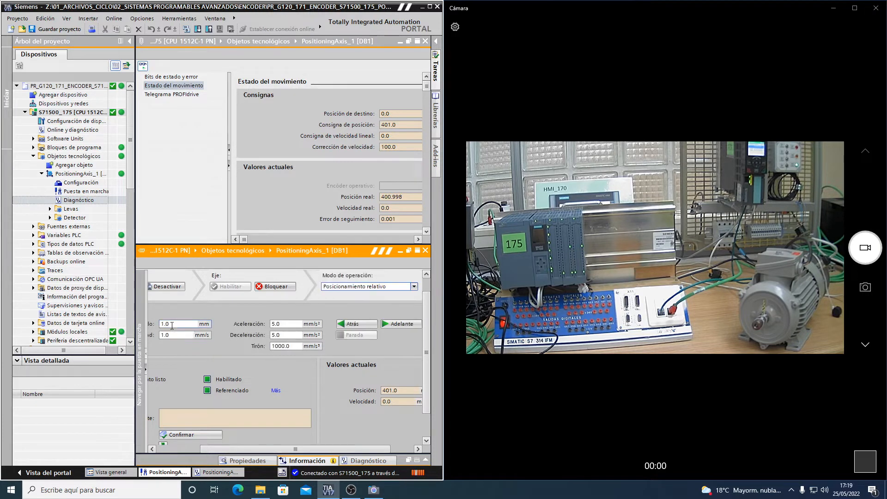
Move the axis backward by a relative distance of 5.0 mm and end the movement with a stop command.
{"action": "left_click_drag", "start_coordinate": [171, 325], "coordinate": [150, 326]}
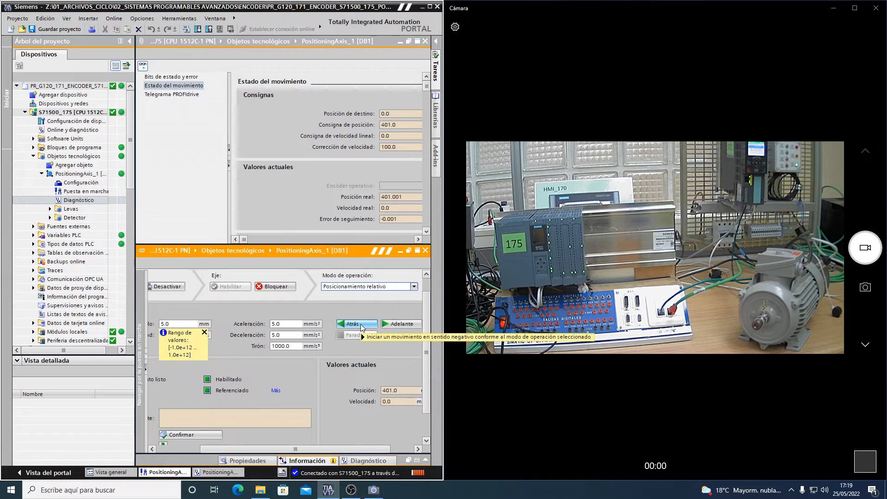
{"action": "left_click", "coordinate": [360, 323]}
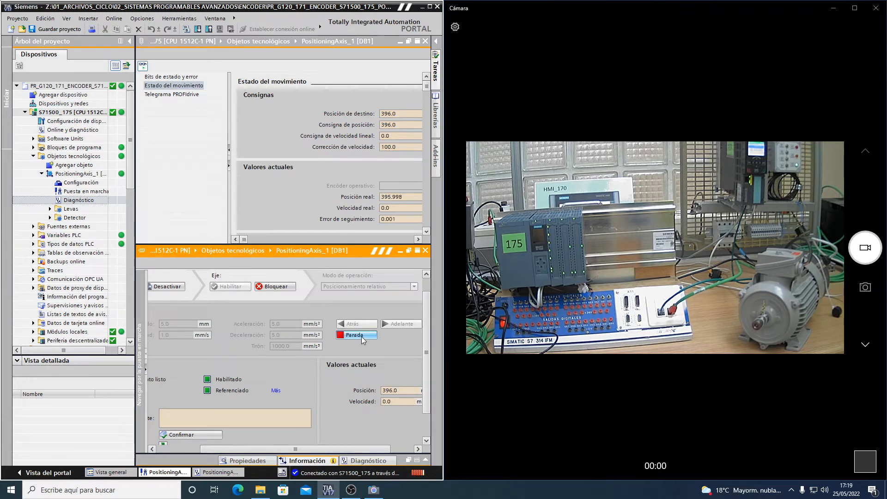
{"action": "left_click", "coordinate": [361, 335]}
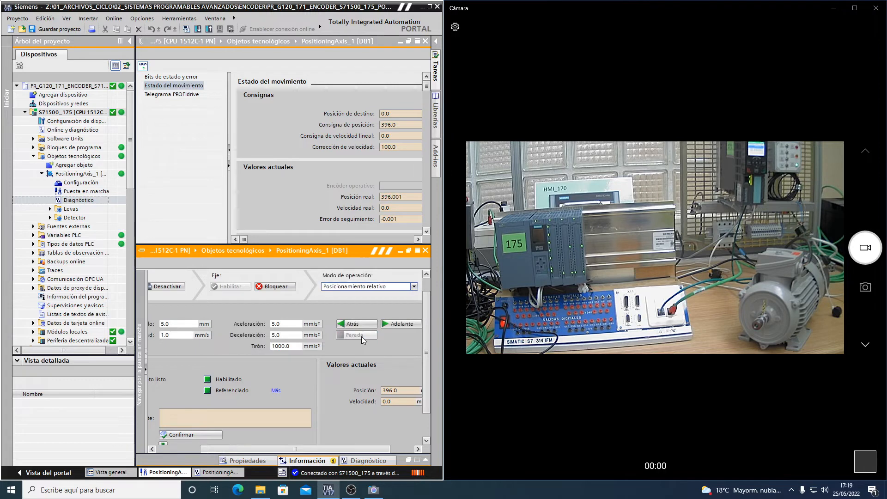
Disable the axis, deactivate master control, and close the axis control panel.
{"action": "left_click", "coordinate": [287, 287]}
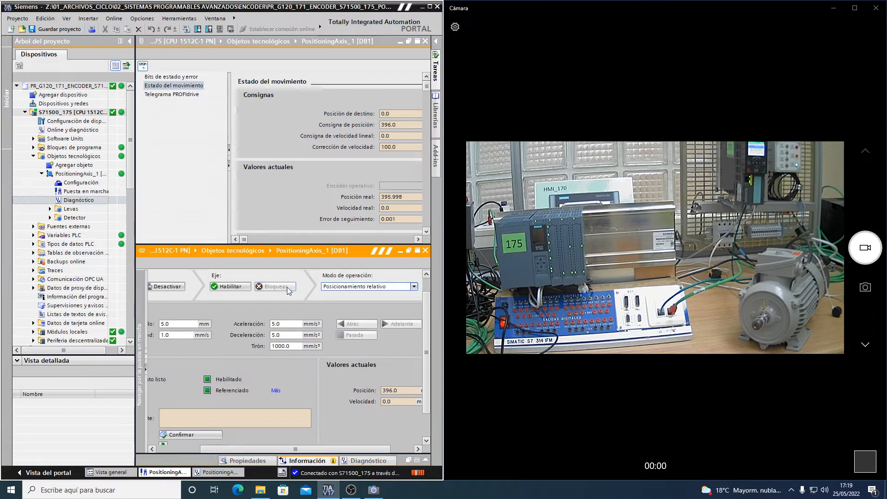
{"action": "left_click", "coordinate": [168, 287]}
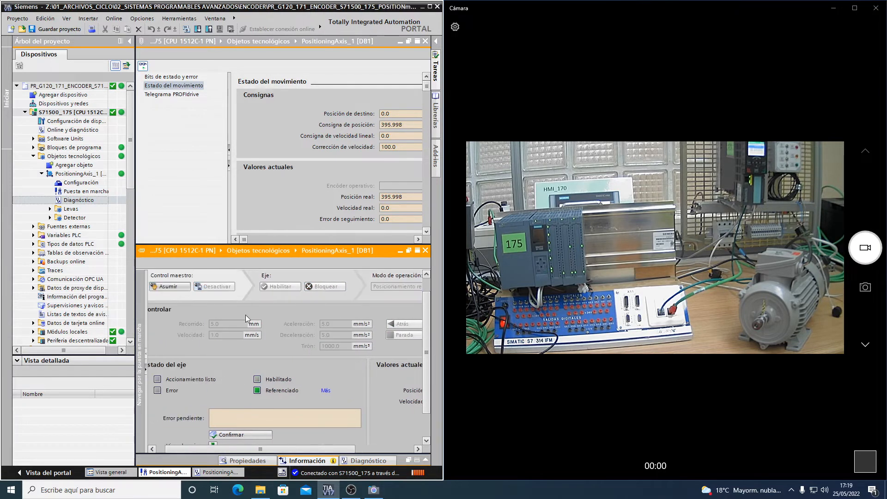
{"action": "left_click", "coordinate": [425, 251]}
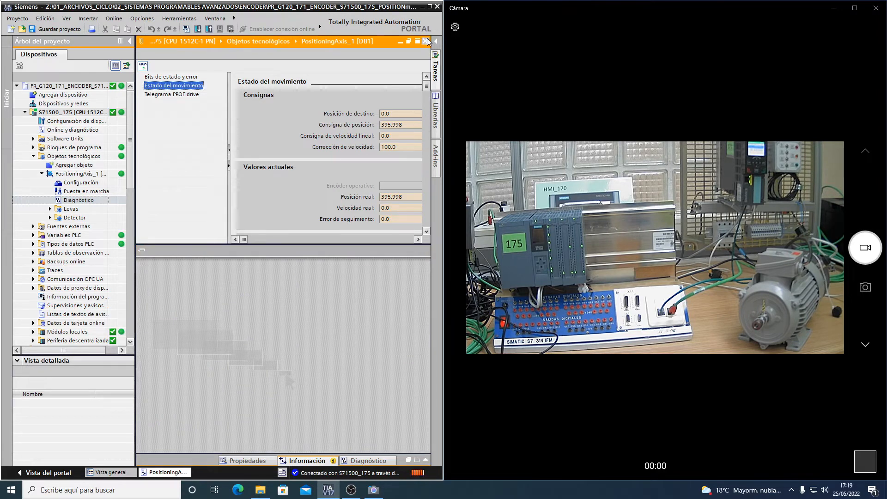
Collapse Objetos tecnológicos and expand Bloques de programa of the S71500_175 CPU in the project tree.
{"action": "left_click", "coordinate": [34, 157]}
{"action": "left_click", "coordinate": [33, 156]}
{"action": "left_click", "coordinate": [33, 147]}
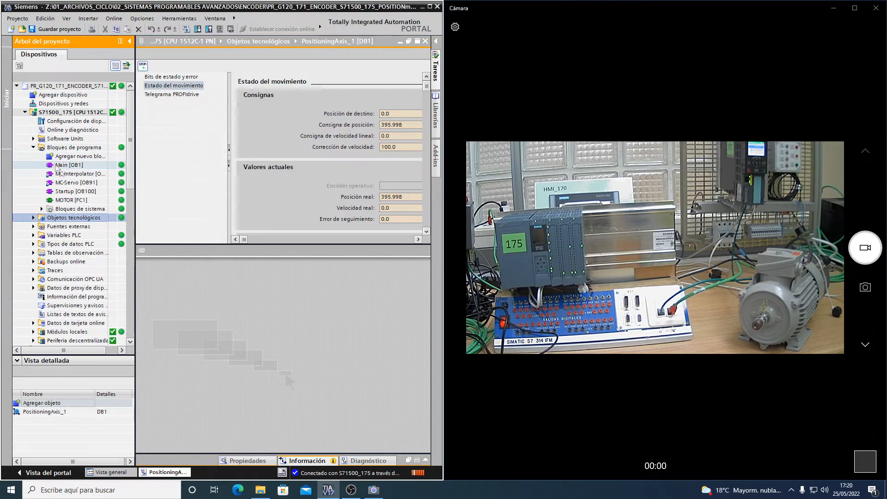
Open the MOTOR [FC1] program block and collapse its block interface to make room for the network code.
{"action": "double_click", "coordinate": [69, 200]}
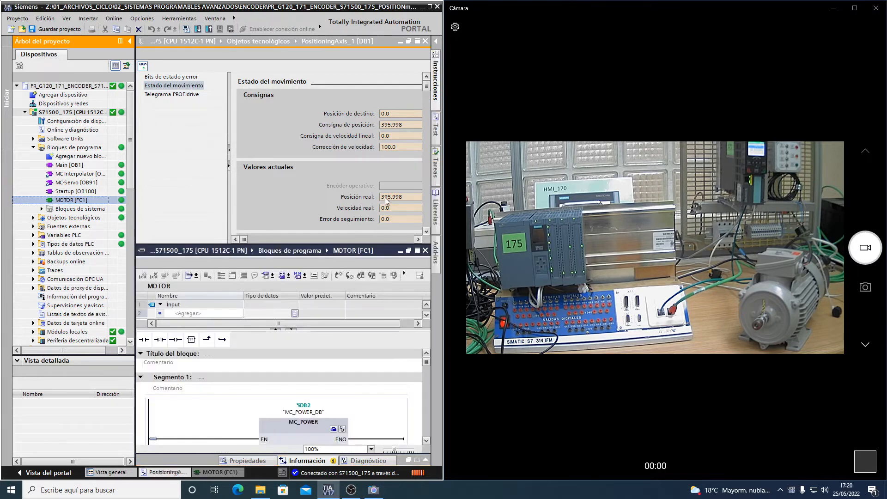
{"action": "scroll", "coordinate": [288, 415], "scroll_direction": "down", "scroll_amount": 3}
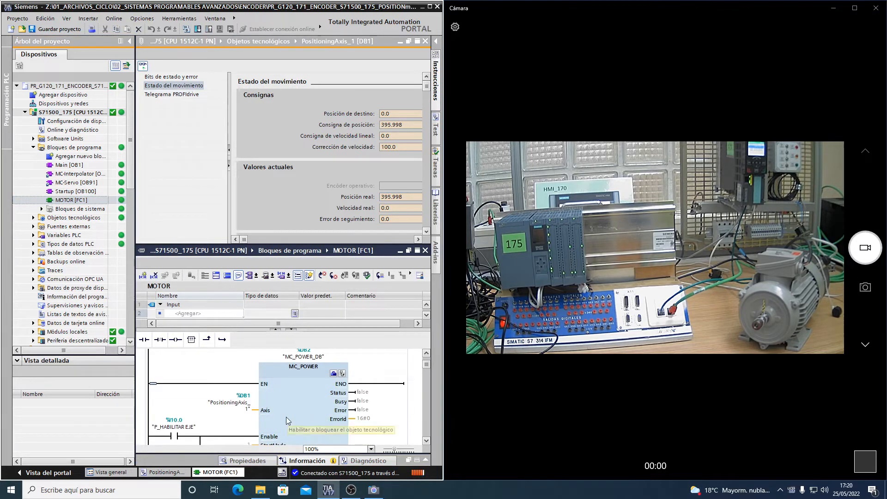
{"action": "left_click", "coordinate": [276, 329]}
{"action": "left_click", "coordinate": [300, 357]}
Turn on online monitoring of the MOTOR block and review the MC_MOVEABSOLUTE call in Segmento 3.
{"action": "scroll", "coordinate": [301, 357], "scroll_direction": "up", "scroll_amount": 2}
{"action": "scroll", "coordinate": [301, 357], "scroll_direction": "down", "scroll_amount": 2}
{"action": "scroll", "coordinate": [286, 372], "scroll_direction": "down", "scroll_amount": 5}
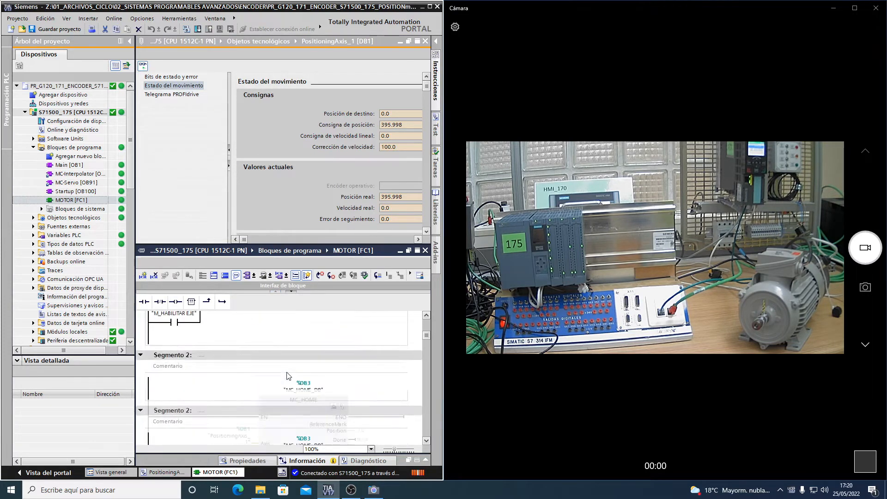
{"action": "scroll", "coordinate": [295, 366], "scroll_direction": "down", "scroll_amount": 5}
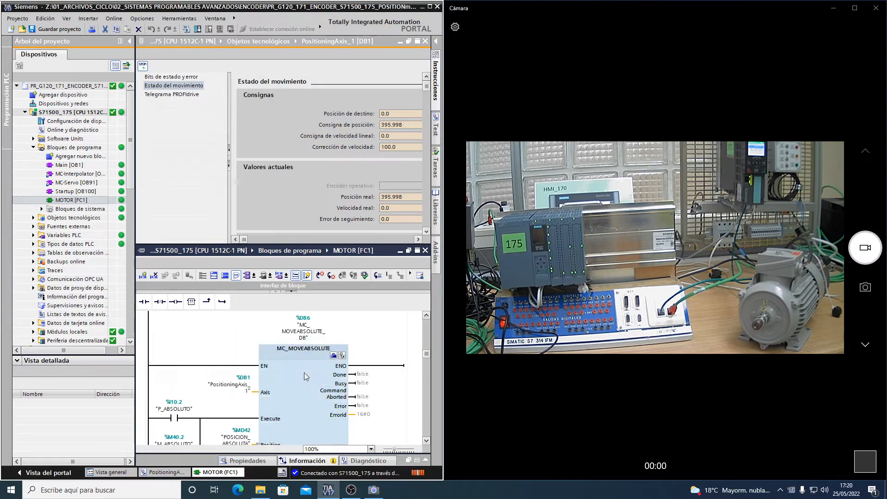
{"action": "scroll", "coordinate": [304, 373], "scroll_direction": "down", "scroll_amount": 2}
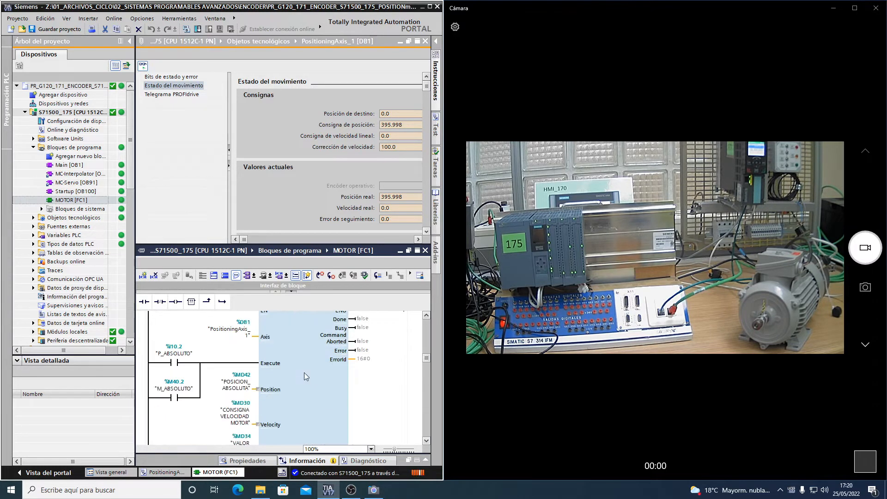
{"action": "left_click", "coordinate": [410, 274]}
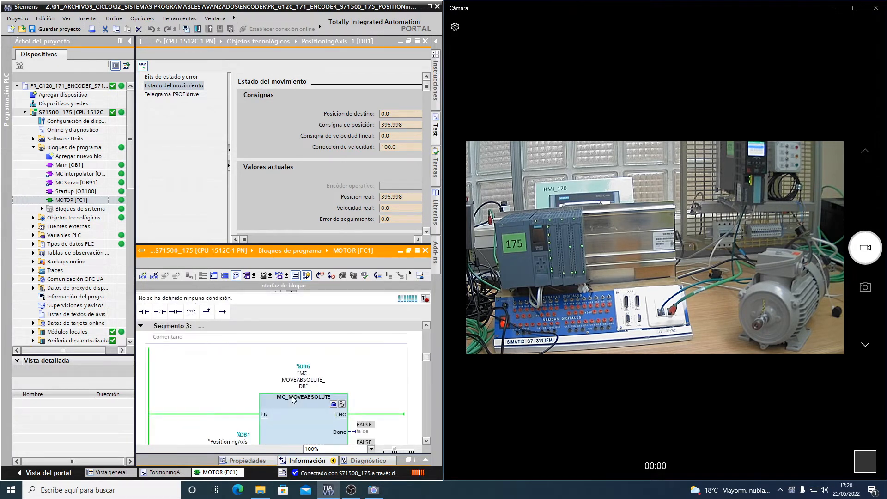
Force the POSICION_ABSOLUTA operand (%MD42) of MC_MOVEABSOLUTE to 10.
{"action": "scroll", "coordinate": [292, 396], "scroll_direction": "down", "scroll_amount": 2}
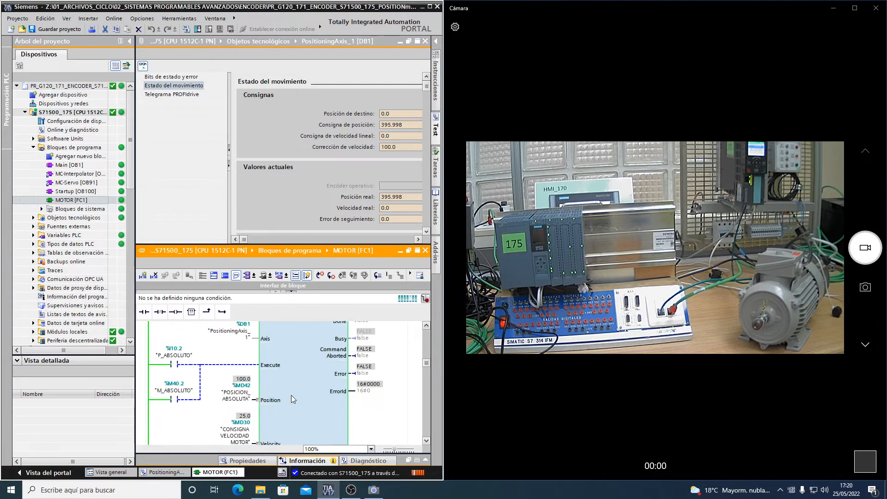
{"action": "left_click", "coordinate": [249, 401]}
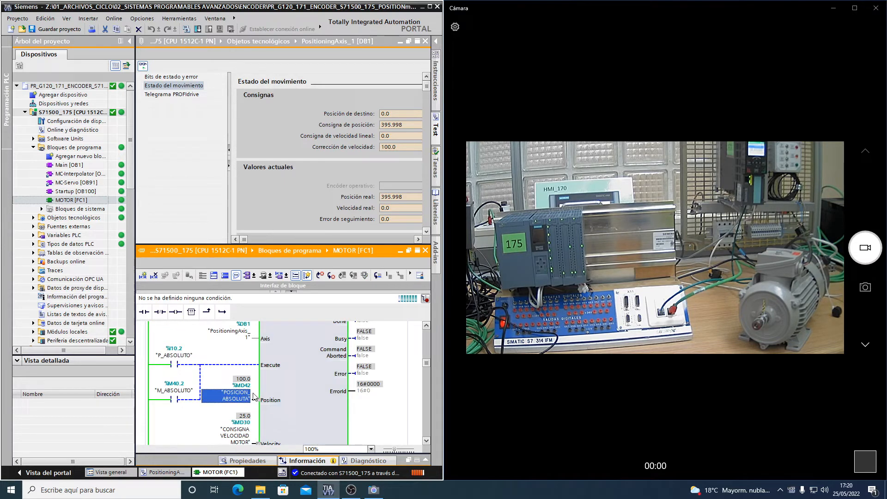
{"action": "right_click", "coordinate": [241, 396]}
{"action": "mouse_move", "coordinate": [323, 229]}
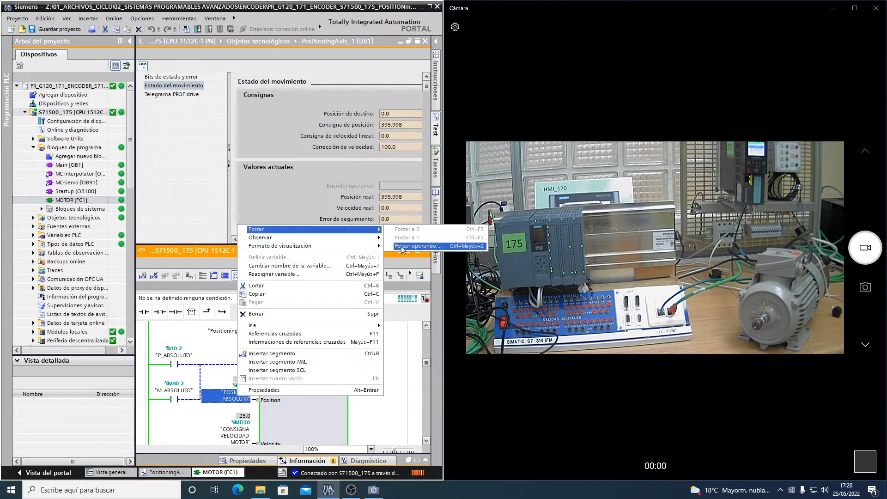
{"action": "left_click", "coordinate": [416, 247]}
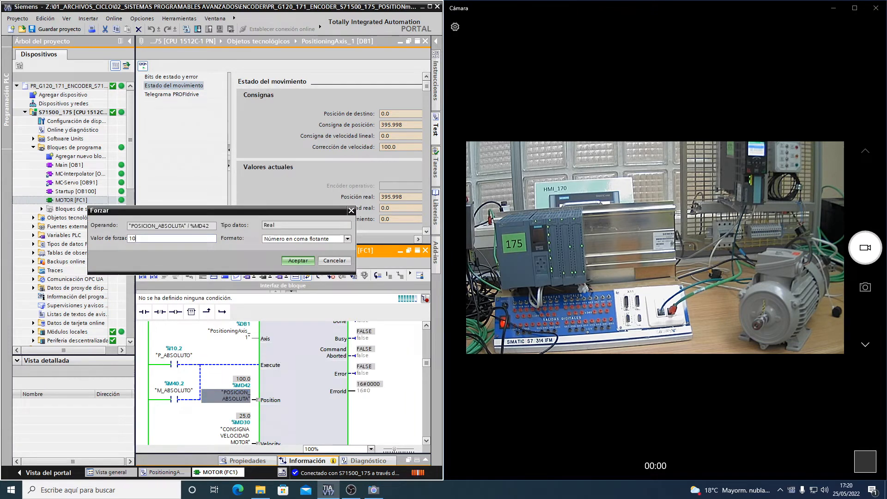
{"action": "key", "text": "Return"}
Force the CONSIGNA VELOCIDAD MOTOR operand (%MD30) at the Velocity input of MC_MOVEABSOLUTE to 1.0.
{"action": "right_click", "coordinate": [245, 434]}
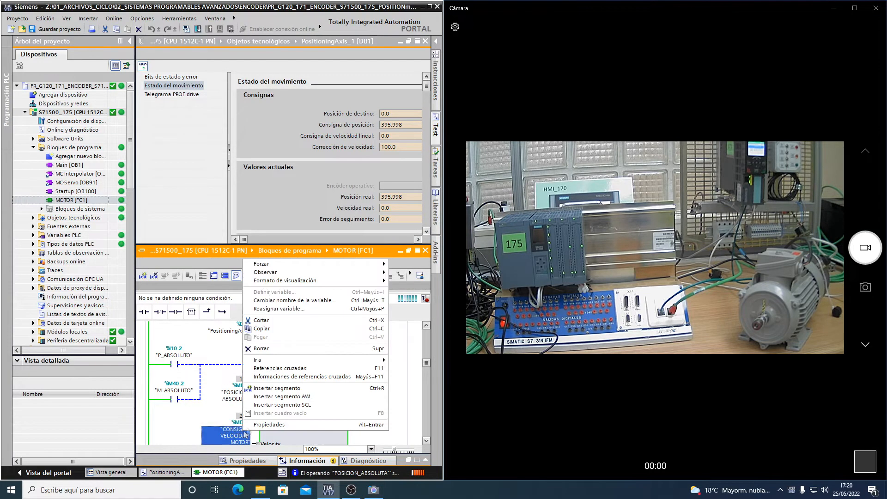
{"action": "mouse_move", "coordinate": [275, 263]}
{"action": "left_click", "coordinate": [422, 281]}
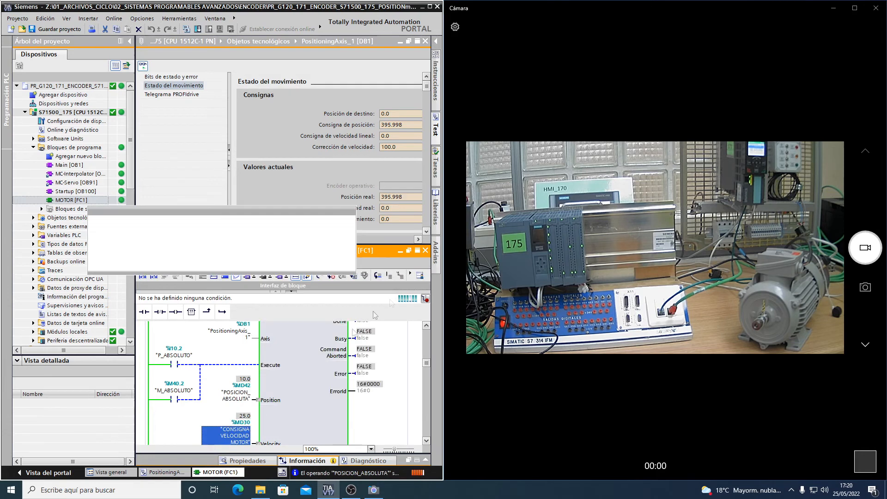
{"action": "type", "text": "1"}
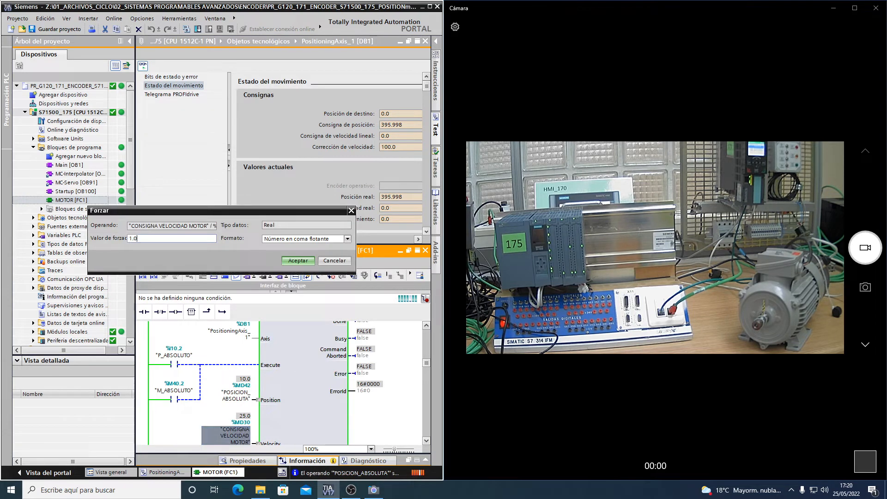
{"action": "type", "text": ".0"}
{"action": "key", "text": "Return"}
Force the POSICION_RELATIVA operand (%MD46) at the Distance input of MC_MOVERELATIVE to 5.
{"action": "scroll", "coordinate": [306, 383], "scroll_direction": "down", "scroll_amount": 2}
{"action": "scroll", "coordinate": [306, 384], "scroll_direction": "down", "scroll_amount": 5}
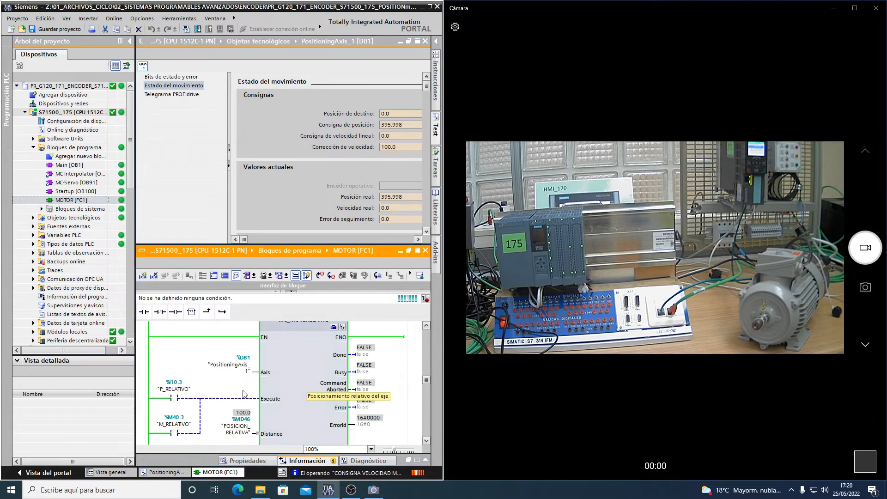
{"action": "scroll", "coordinate": [245, 393], "scroll_direction": "down", "scroll_amount": 2}
{"action": "right_click", "coordinate": [239, 375]}
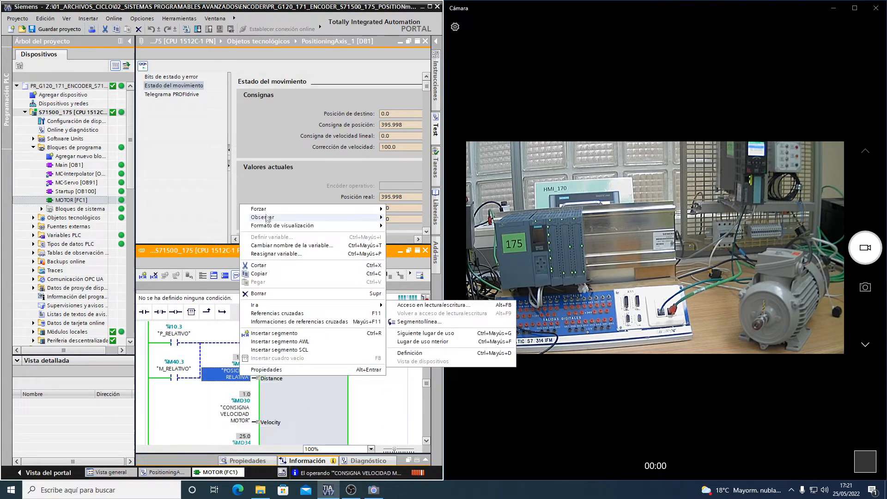
{"action": "mouse_move", "coordinate": [324, 209]}
{"action": "left_click", "coordinate": [409, 226]}
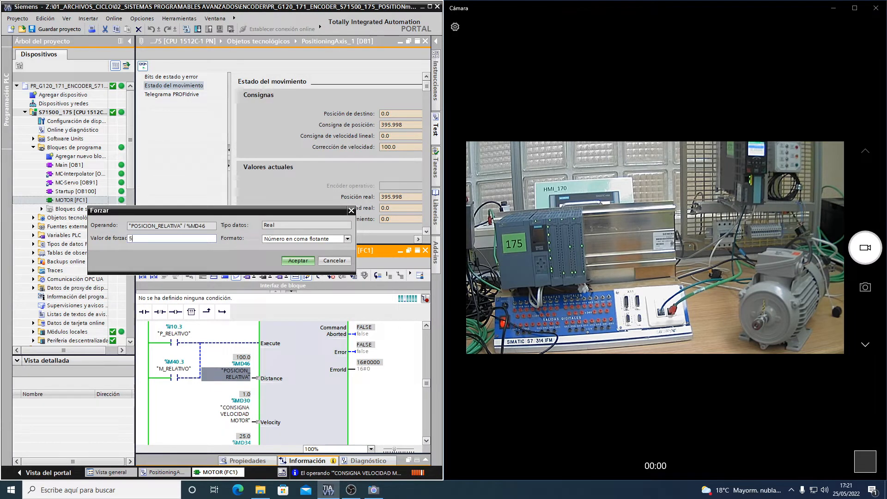
{"action": "type", "text": "5"}
{"action": "key", "text": "Return"}
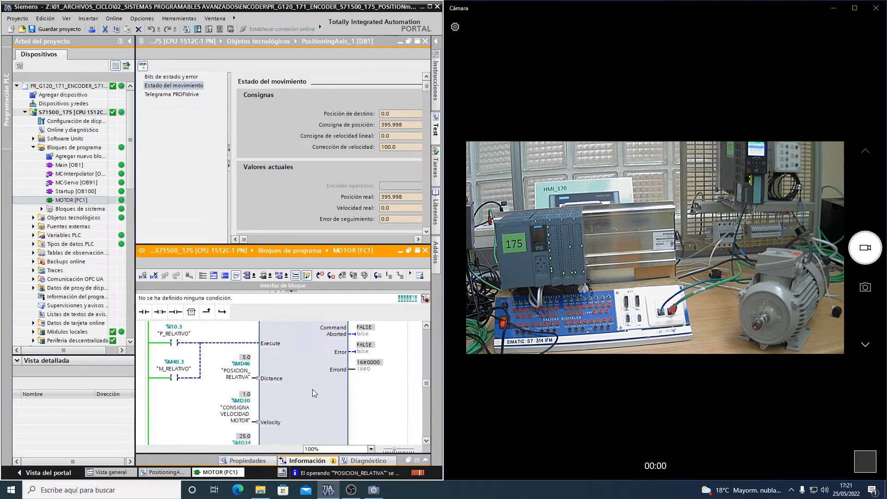
Return to the MC_MOVEABSOLUTE network and force POSICION_ABSOLUTA (%MD42) to 100.0.
{"action": "scroll", "coordinate": [306, 393], "scroll_direction": "down", "scroll_amount": 3}
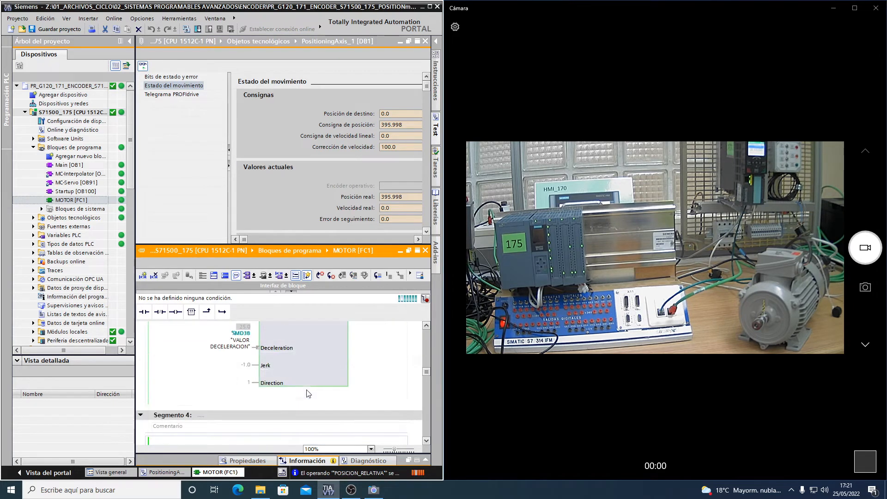
{"action": "scroll", "coordinate": [306, 390], "scroll_direction": "up", "scroll_amount": 2}
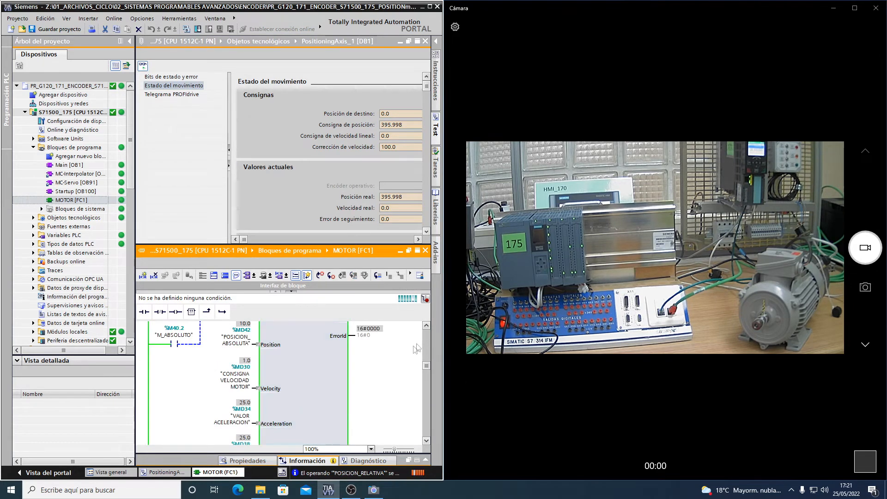
{"action": "scroll", "coordinate": [299, 387], "scroll_direction": "up", "scroll_amount": 2}
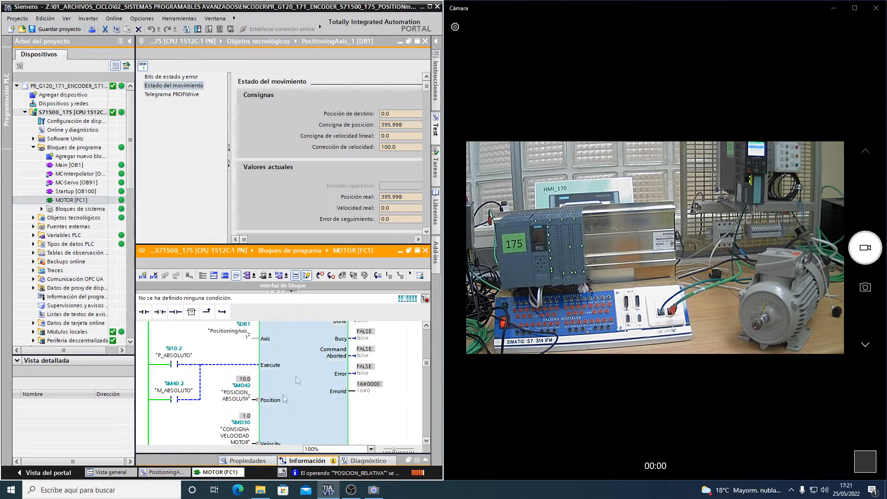
{"action": "right_click", "coordinate": [242, 398]}
{"action": "mouse_move", "coordinate": [370, 228]}
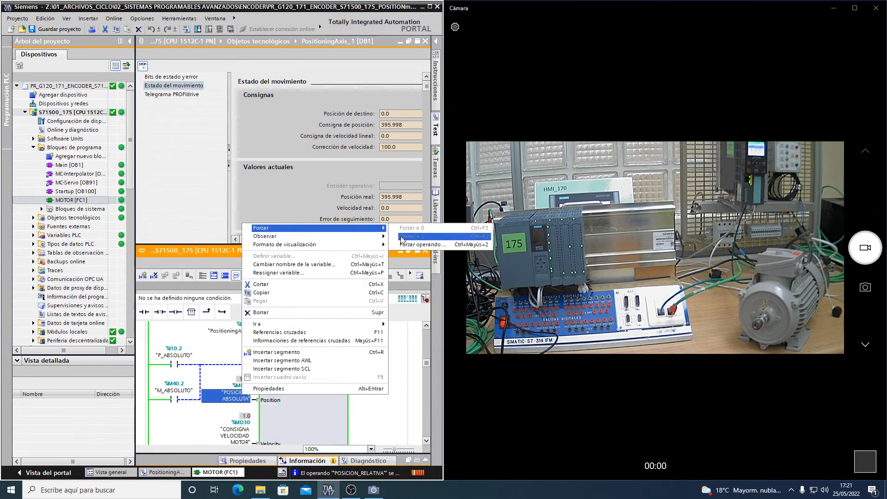
{"action": "left_click", "coordinate": [421, 244]}
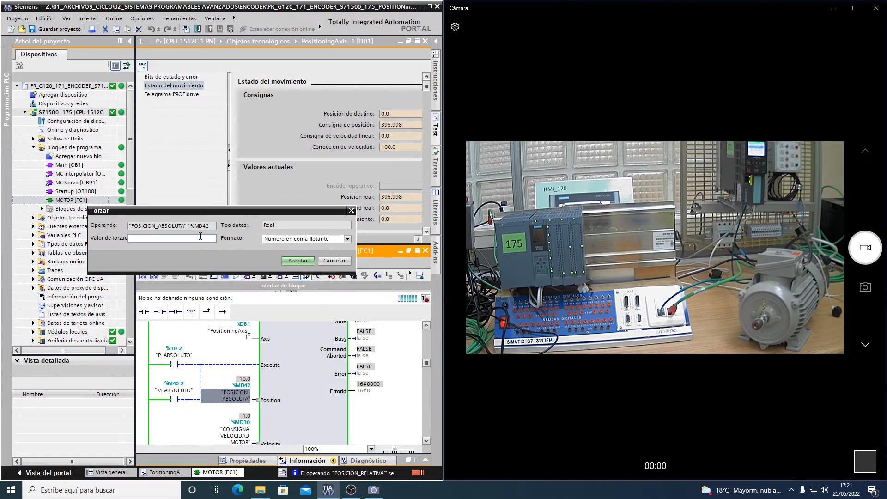
{"action": "key", "text": "Return"}
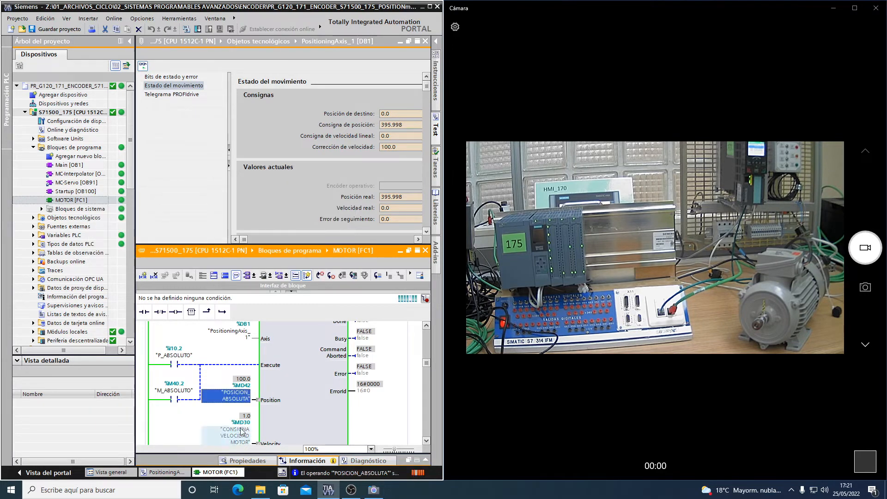
Force CONSIGNA VELOCIDAD MOTOR (%MD30) to 15.0 for the absolute movement.
{"action": "right_click", "coordinate": [240, 429]}
{"action": "mouse_move", "coordinate": [360, 261]}
{"action": "left_click", "coordinate": [417, 278]}
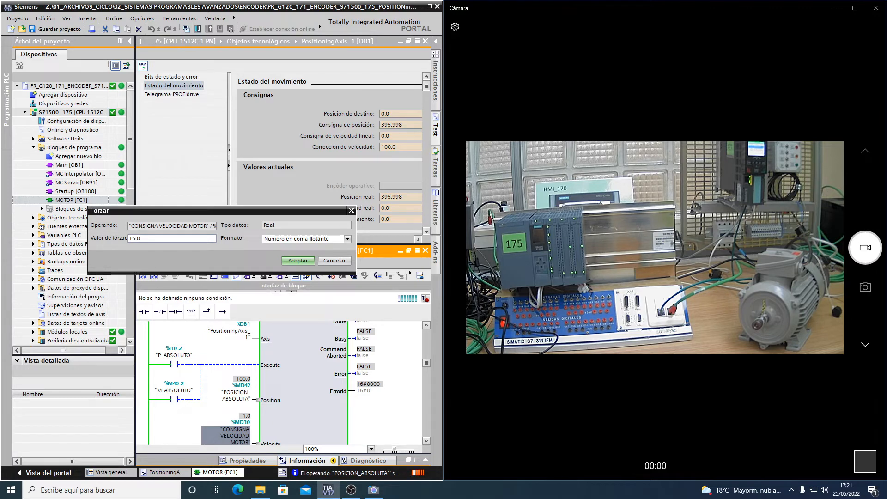
{"action": "key", "text": "Return"}
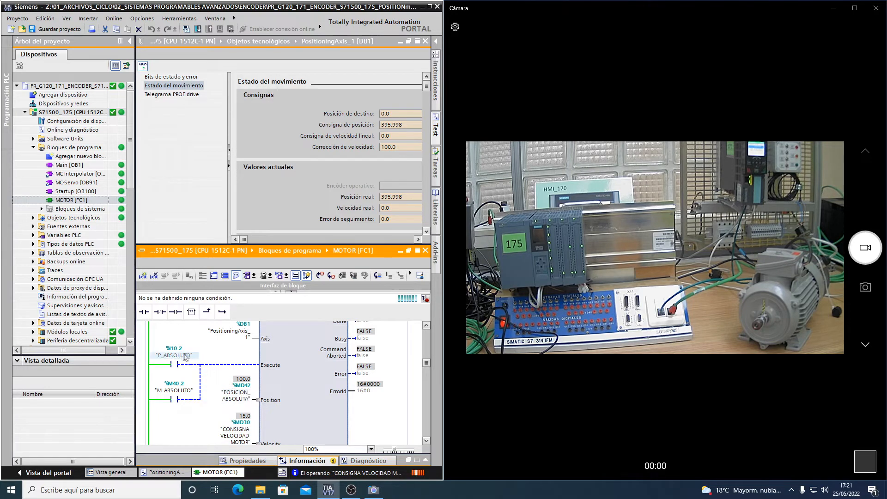
{"action": "left_click", "coordinate": [390, 145]}
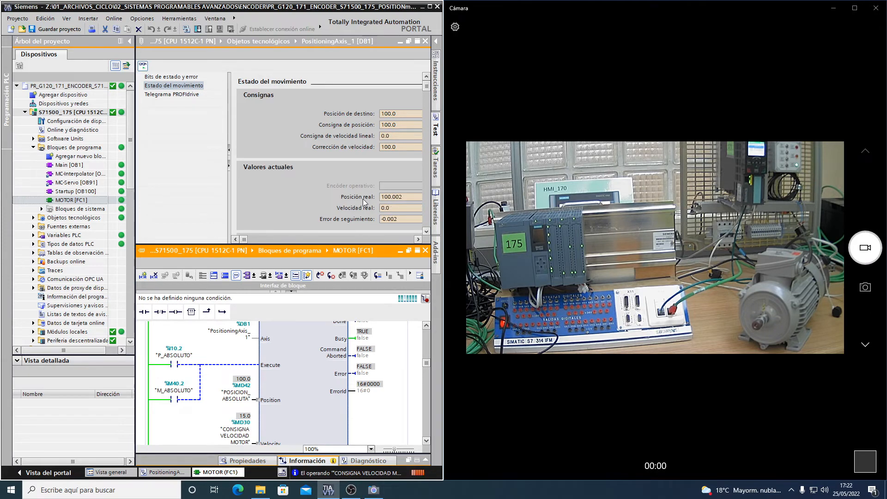
Force POSICION_ABSOLUTA (%MD42) to 0 as the target for the next absolute movement.
{"action": "right_click", "coordinate": [247, 389]}
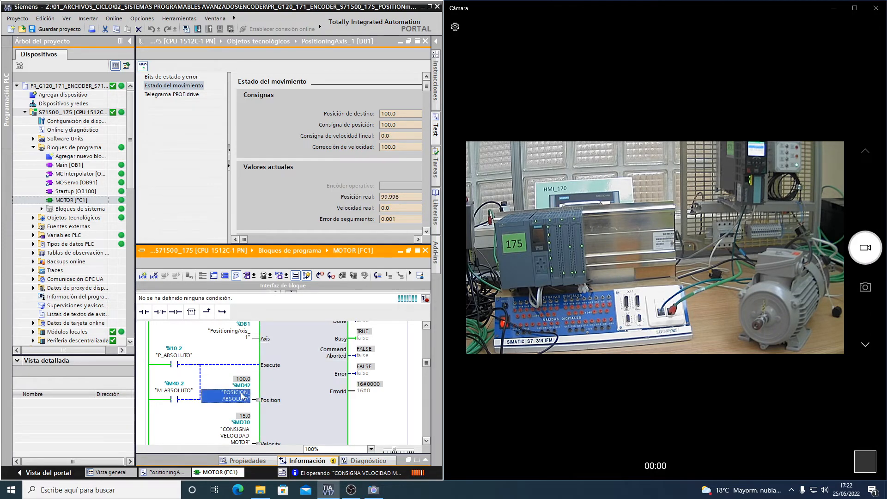
{"action": "mouse_move", "coordinate": [299, 226]}
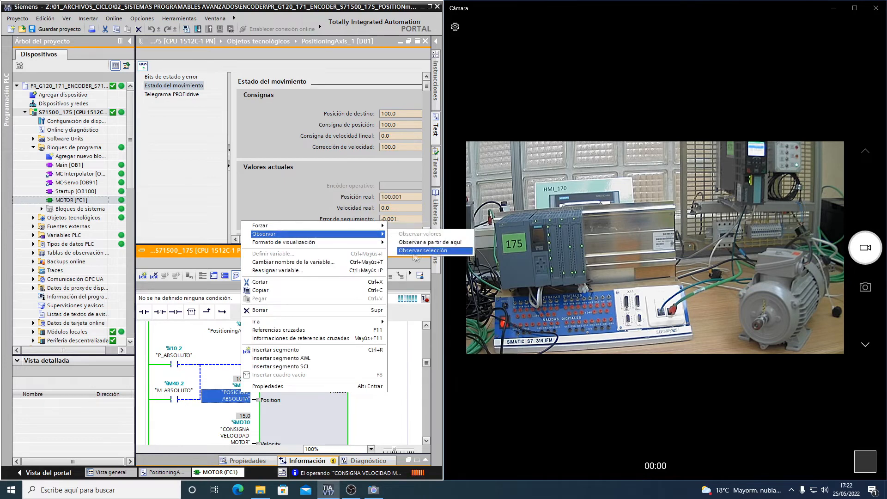
{"action": "left_click", "coordinate": [419, 242]}
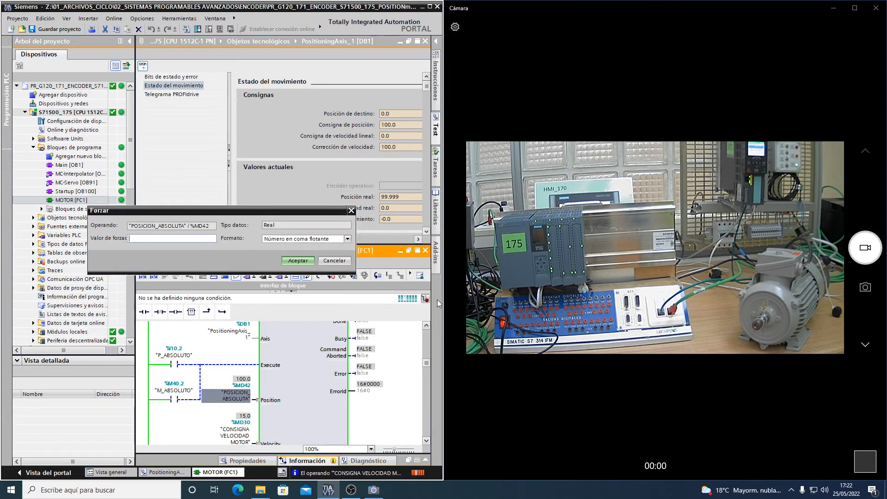
{"action": "type", "text": "0"}
{"action": "key", "text": "Return"}
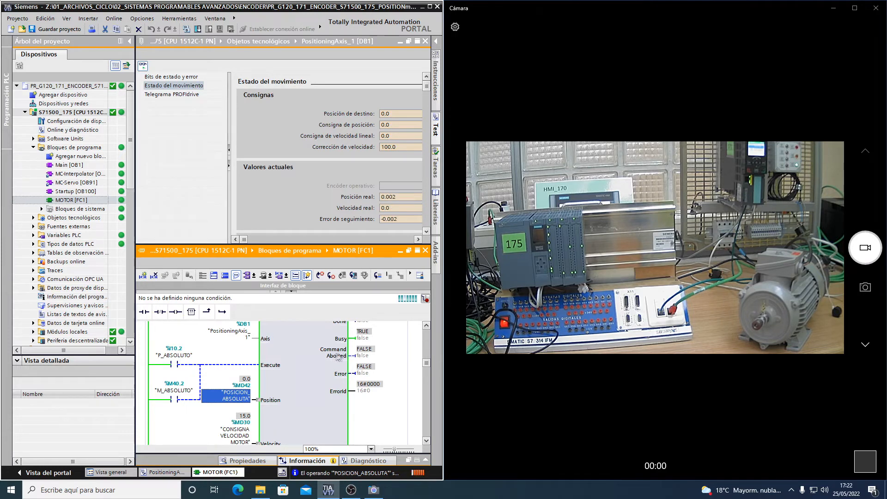
Examine the MC_MOVERELATIVE network and its Distance and Velocity inputs while the relative movement is tested.
{"action": "scroll", "coordinate": [317, 365], "scroll_direction": "down", "scroll_amount": 5}
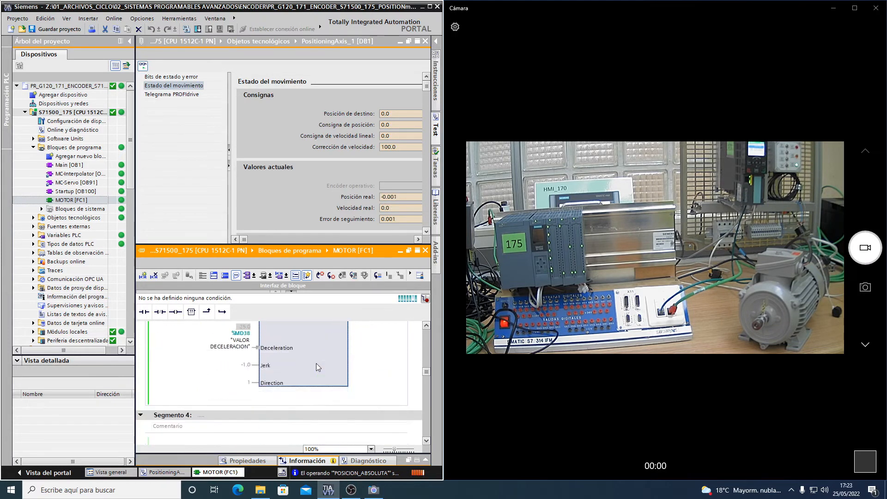
{"action": "scroll", "coordinate": [316, 363], "scroll_direction": "up", "scroll_amount": 5}
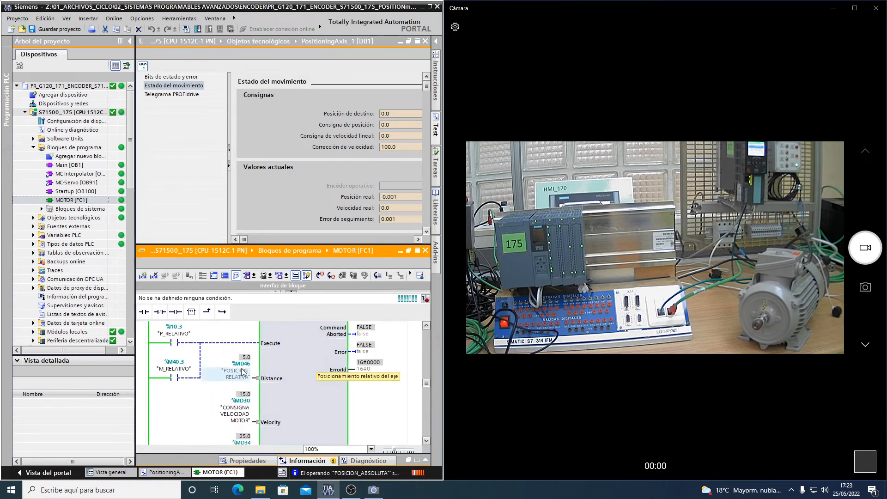
{"action": "scroll", "coordinate": [277, 372], "scroll_direction": "up", "scroll_amount": 3}
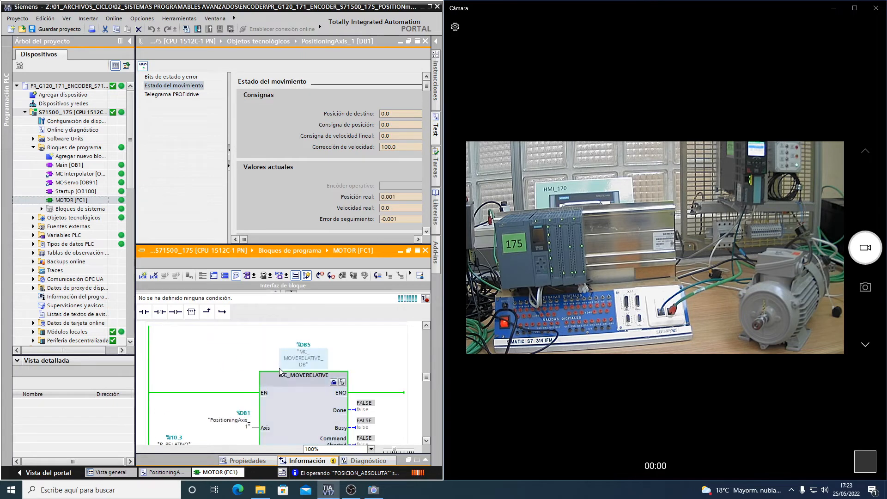
{"action": "scroll", "coordinate": [298, 379], "scroll_direction": "down", "scroll_amount": 3}
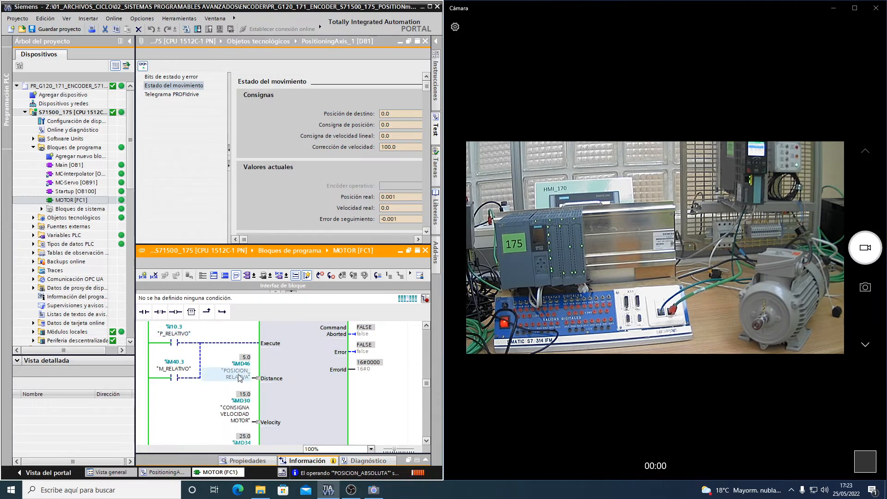
{"action": "left_click", "coordinate": [301, 366]}
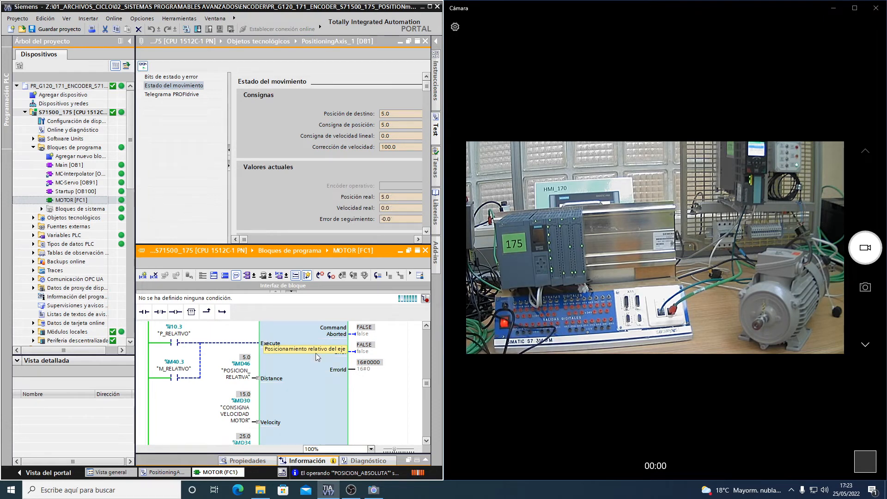
Force CONSIGNA VELOCIDAD MOTOR (%MD30) to 1.0 at the MC_MOVERELATIVE Velocity input.
{"action": "right_click", "coordinate": [239, 414]}
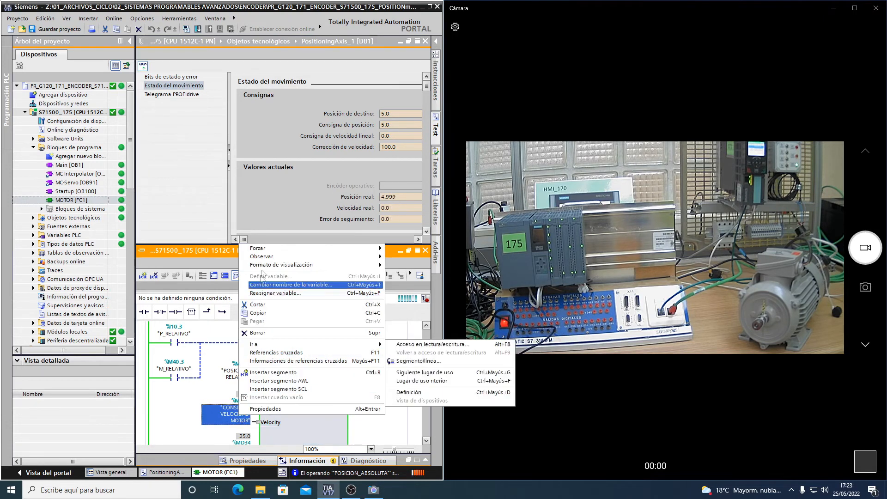
{"action": "mouse_move", "coordinate": [275, 249]}
{"action": "left_click", "coordinate": [418, 265]}
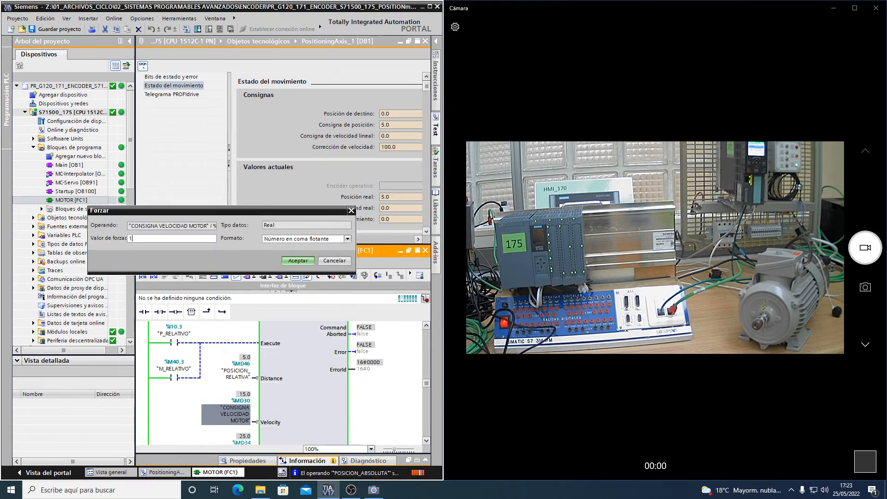
{"action": "key", "text": "Return"}
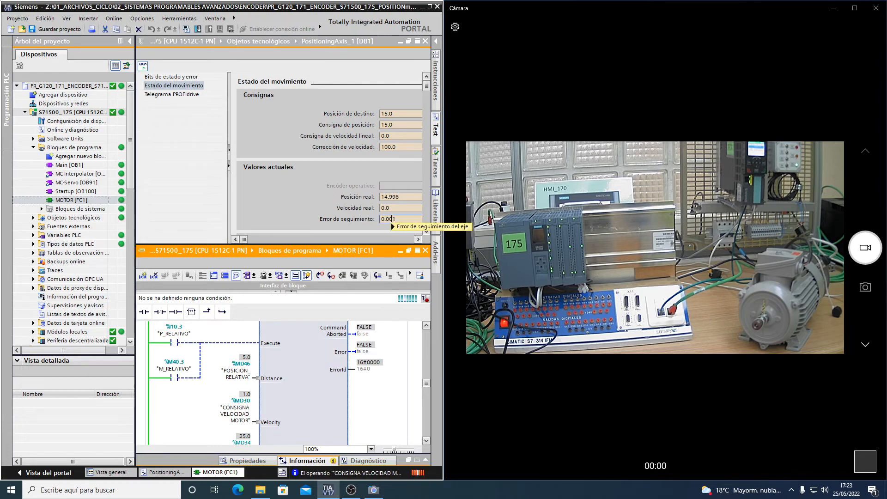
Go back to the MC_MOVEABSOLUTE network and force POSICION_ABSOLUTA (%MD42) to 100.0 as the new target.
{"action": "scroll", "coordinate": [309, 380], "scroll_direction": "down", "scroll_amount": 5}
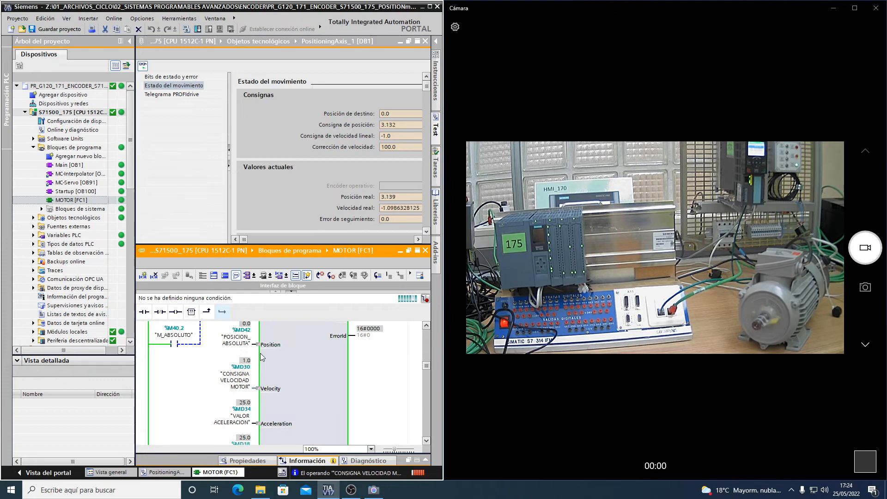
{"action": "left_click", "coordinate": [285, 366]}
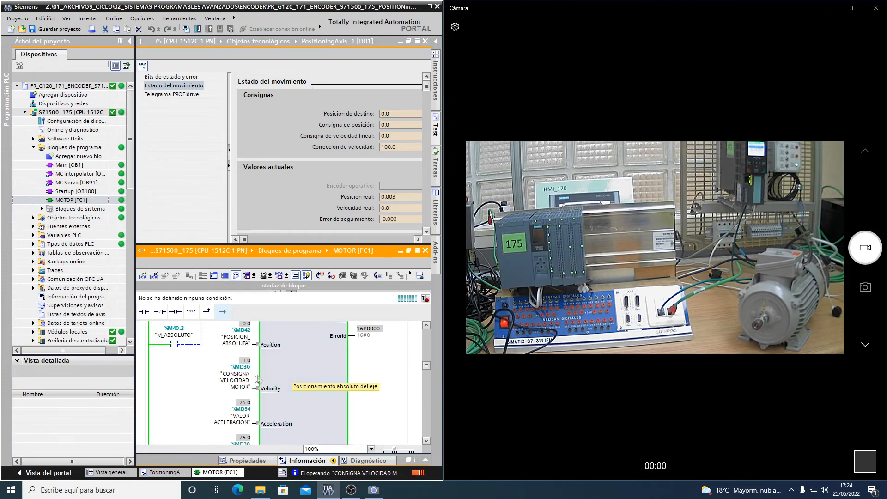
{"action": "right_click", "coordinate": [238, 342]}
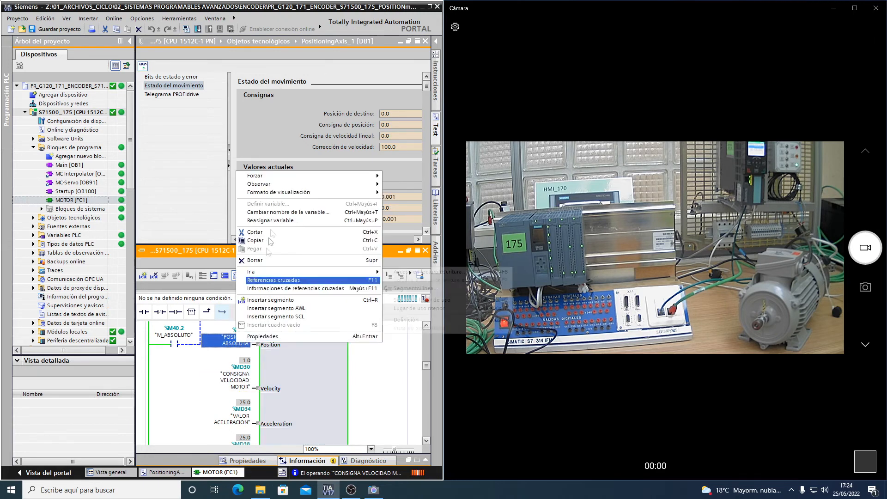
{"action": "mouse_move", "coordinate": [351, 184]}
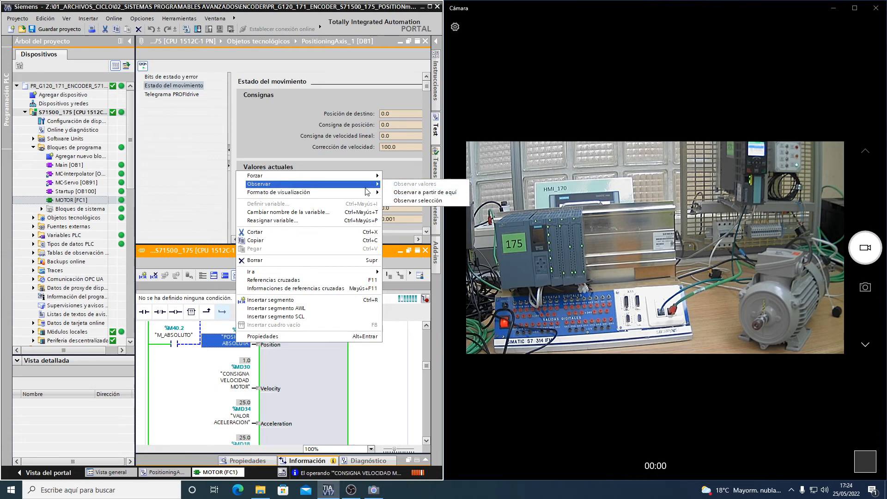
{"action": "mouse_move", "coordinate": [324, 176]}
{"action": "left_click", "coordinate": [423, 192]}
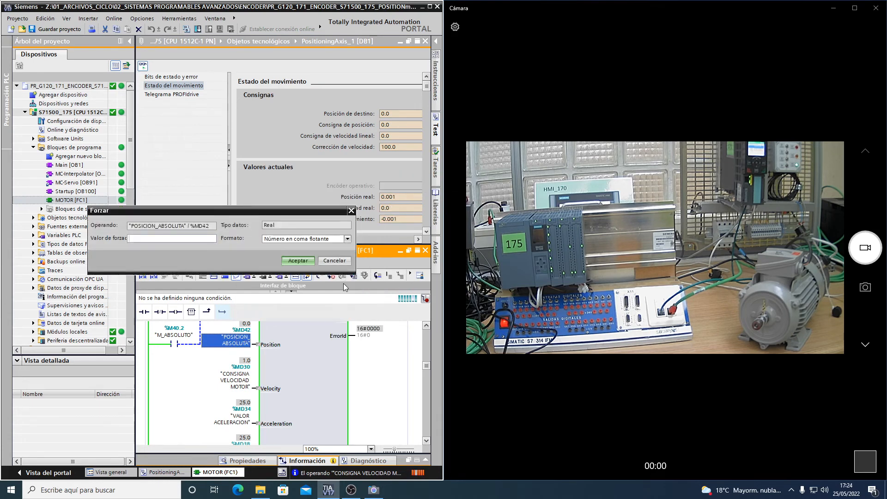
{"action": "key", "text": "Return"}
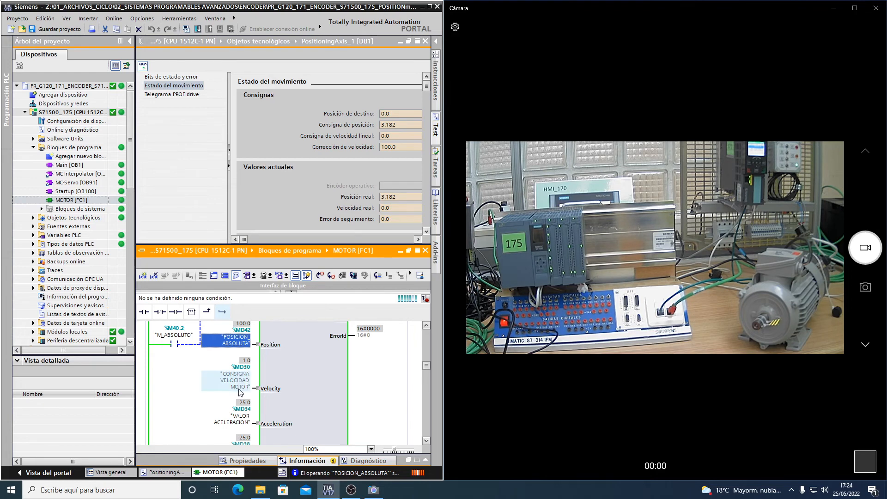
Force CONSIGNA VELOCIDAD MOTOR (%MD30) to 25.0 at the Velocity input of the absolute movement.
{"action": "right_click", "coordinate": [242, 373]}
{"action": "mouse_move", "coordinate": [323, 217]}
{"action": "left_click", "coordinate": [426, 226]}
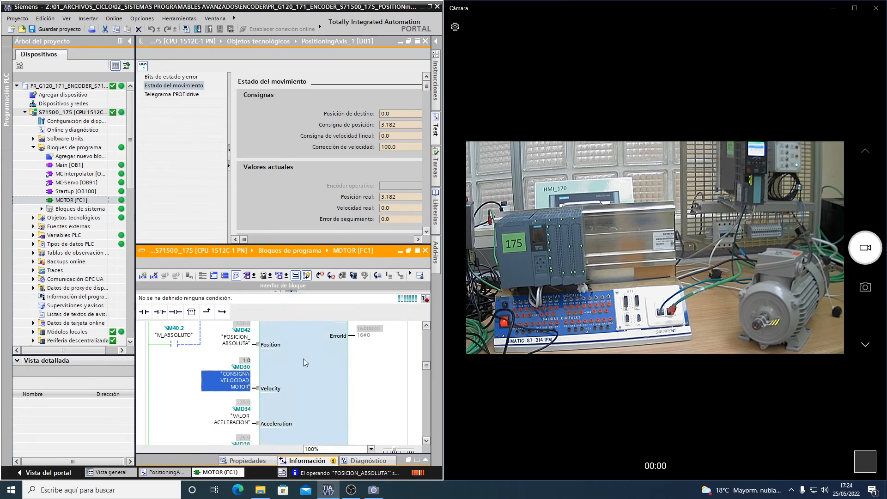
{"action": "right_click", "coordinate": [237, 379]}
{"action": "mouse_move", "coordinate": [323, 212]}
{"action": "left_click", "coordinate": [409, 228]}
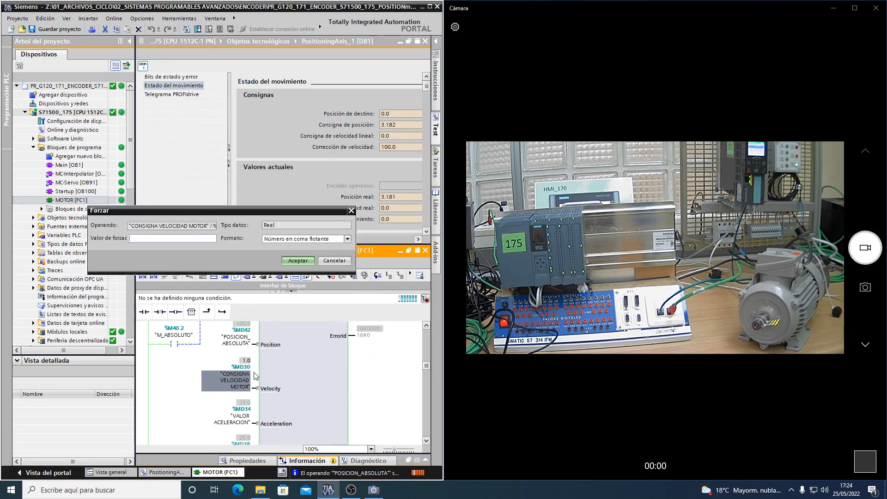
{"action": "type", "text": "2"}
{"action": "key", "text": "Return"}
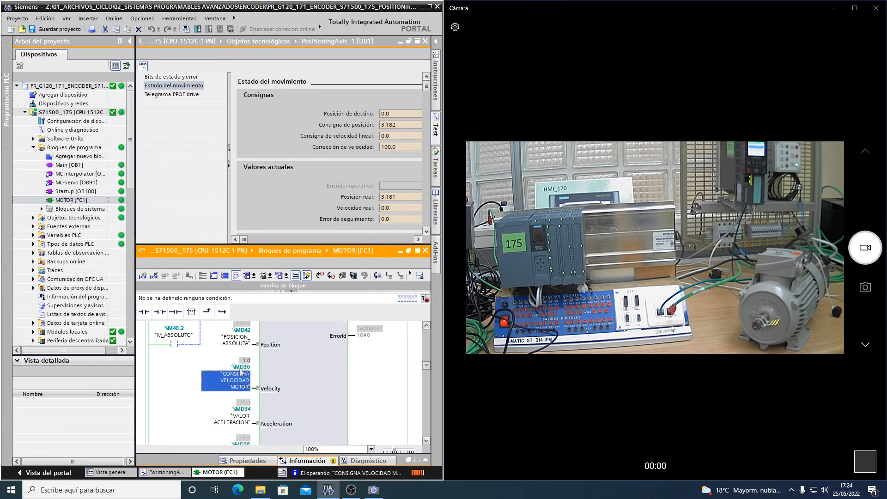
{"action": "left_click", "coordinate": [291, 388]}
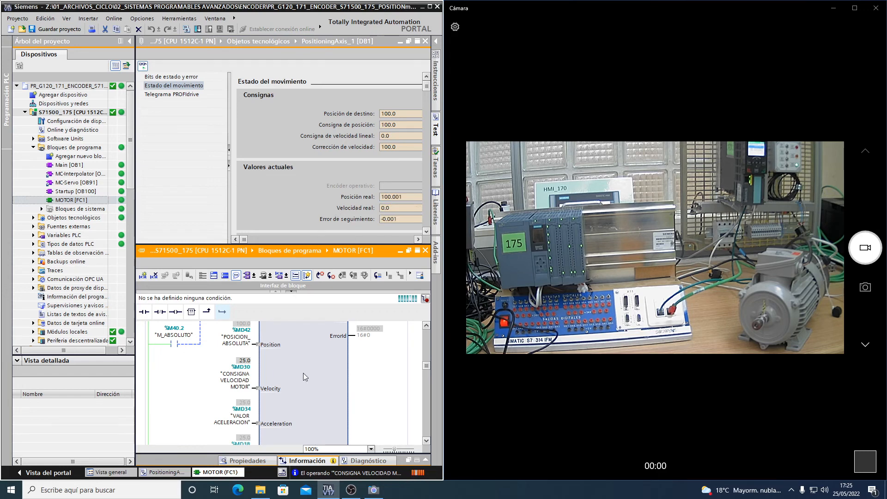
Examine the MC_HOME network in Segment 2, including its Execute contacts and its Position and Mode inputs.
{"action": "scroll", "coordinate": [303, 374], "scroll_direction": "down", "scroll_amount": 3}
{"action": "scroll", "coordinate": [303, 373], "scroll_direction": "down", "scroll_amount": 10}
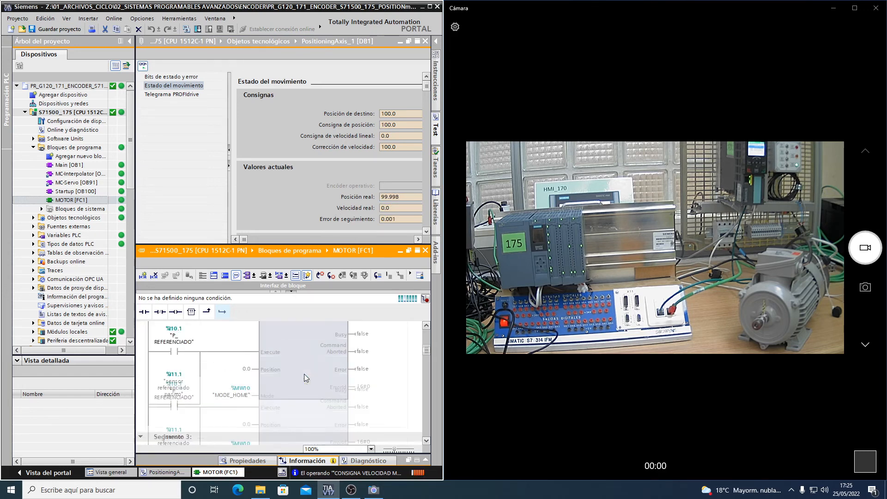
{"action": "scroll", "coordinate": [304, 375], "scroll_direction": "up", "scroll_amount": 4}
{"action": "scroll", "coordinate": [304, 375], "scroll_direction": "down", "scroll_amount": 4}
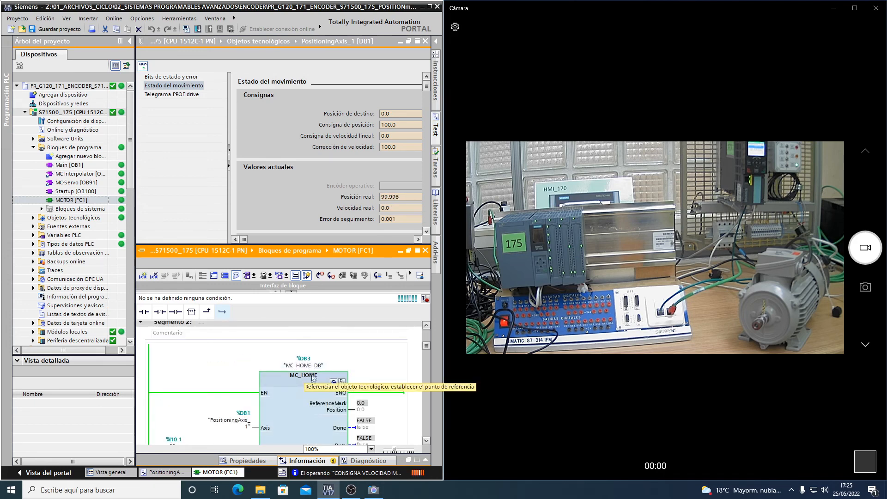
{"action": "scroll", "coordinate": [298, 398], "scroll_direction": "down", "scroll_amount": 4}
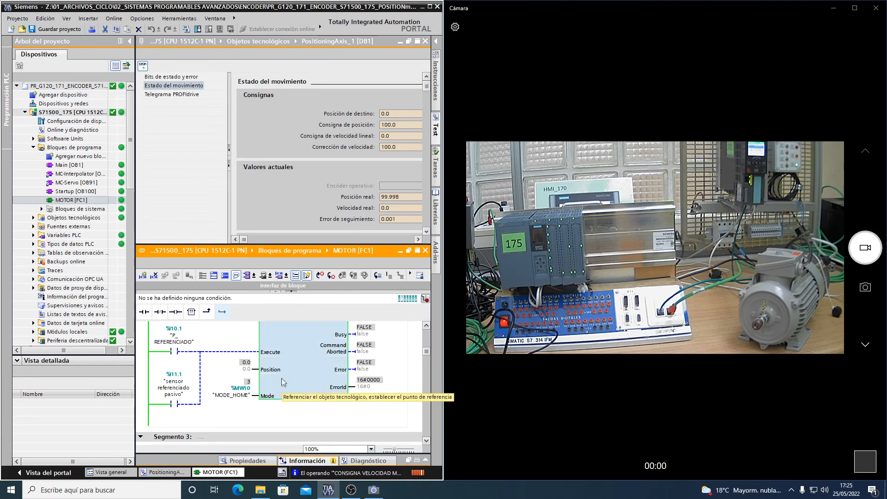
{"action": "scroll", "coordinate": [281, 378], "scroll_direction": "up", "scroll_amount": 3}
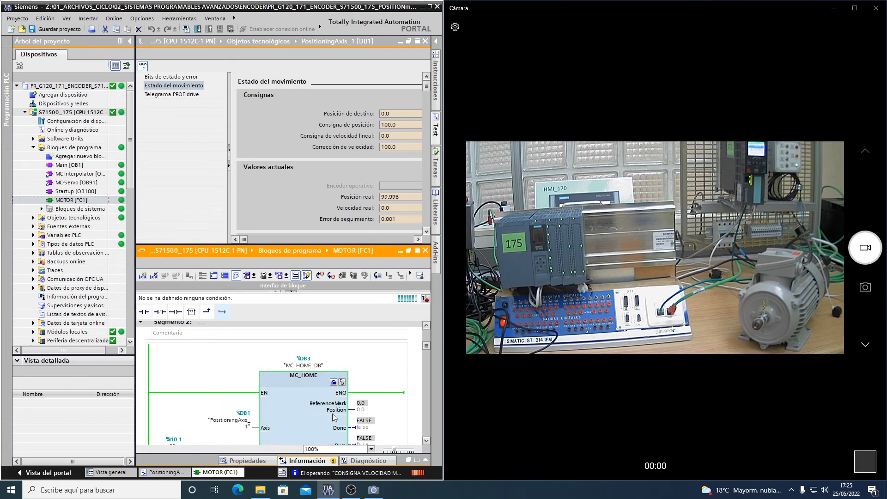
{"action": "left_click", "coordinate": [426, 441]}
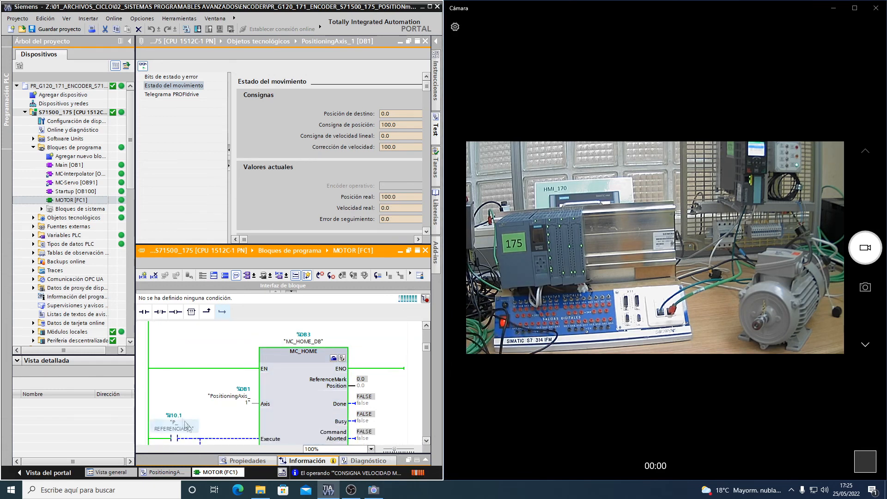